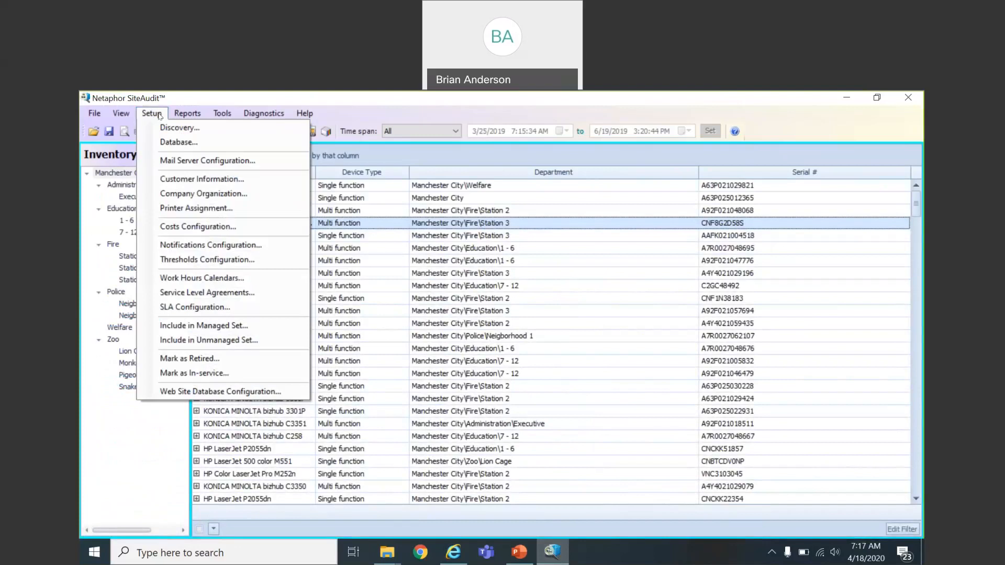
# Step: From Database Configuration, look at Maintenance, then start creating a new database
pyautogui.click(166, 142)
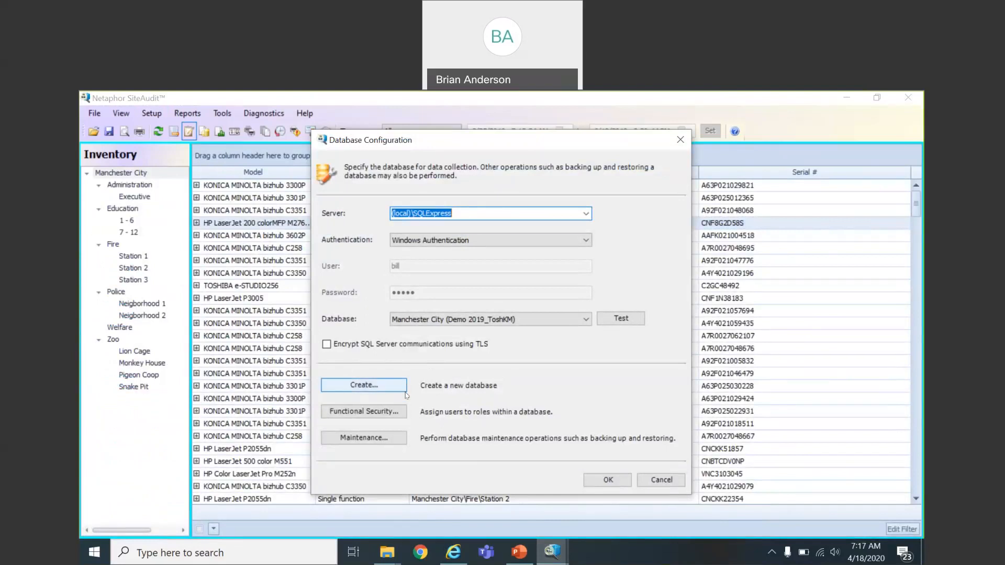
pyautogui.click(399, 441)
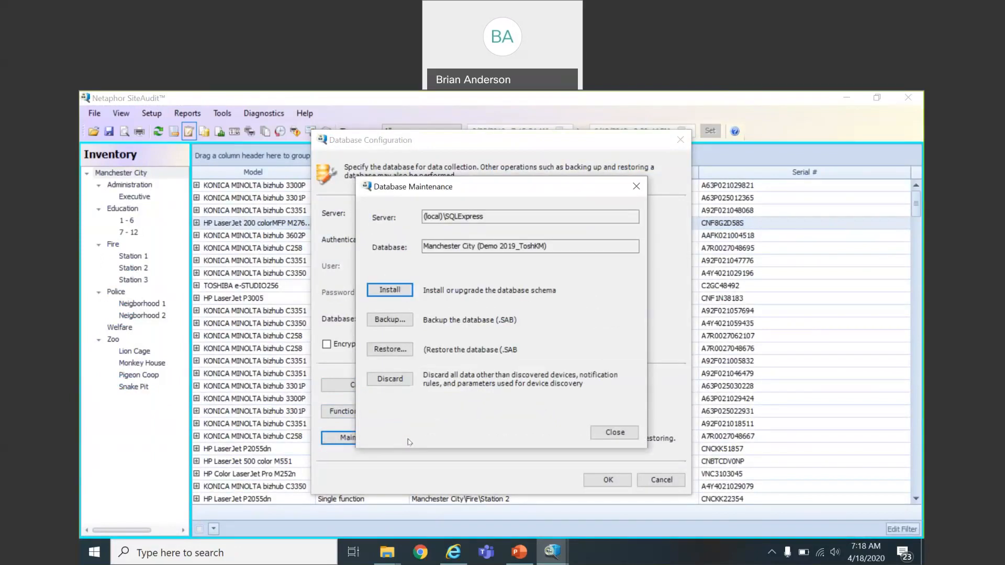
pyautogui.click(611, 433)
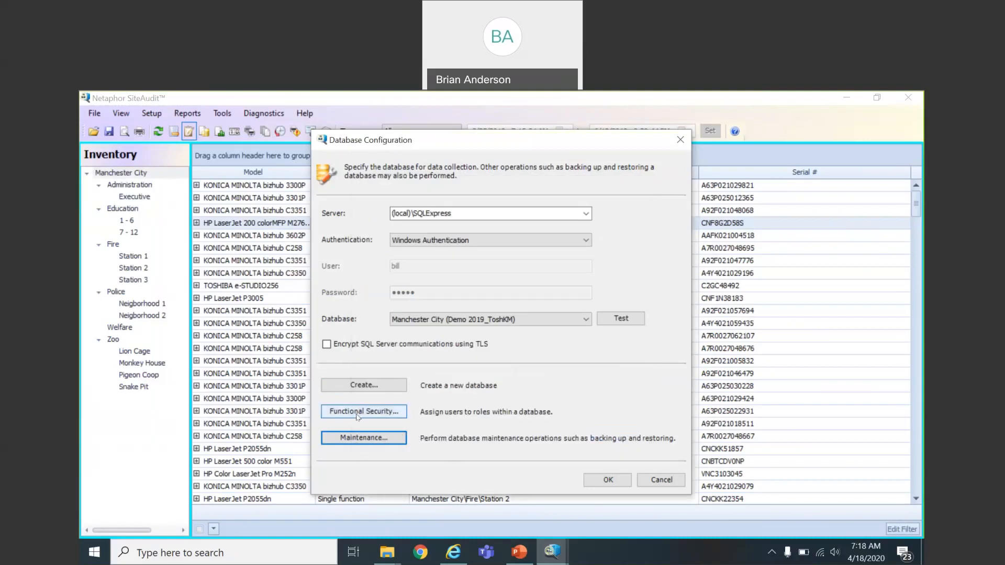
pyautogui.click(366, 392)
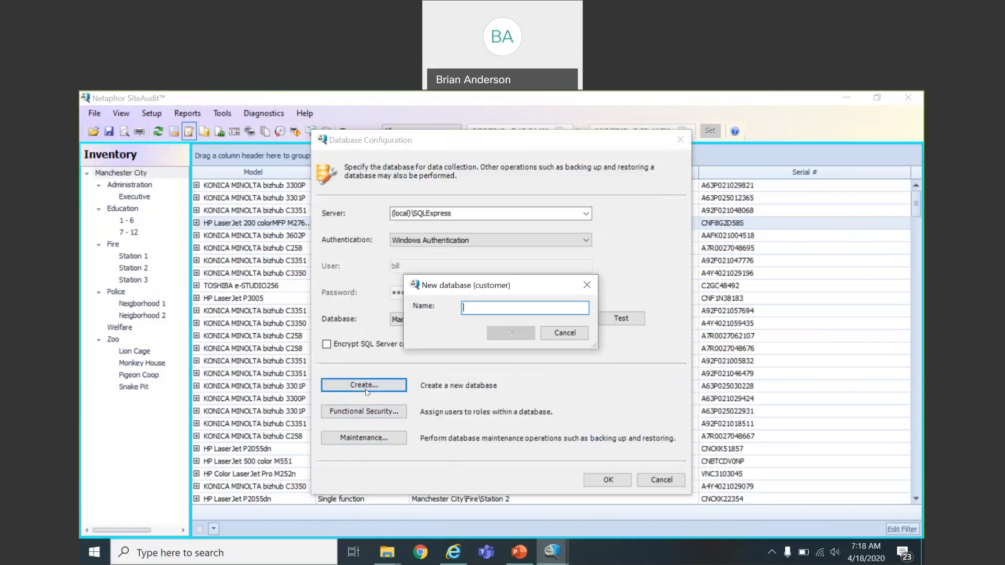
# Step: Create the FCS_demo database and load it as the working database
pyautogui.write('CS_demo')
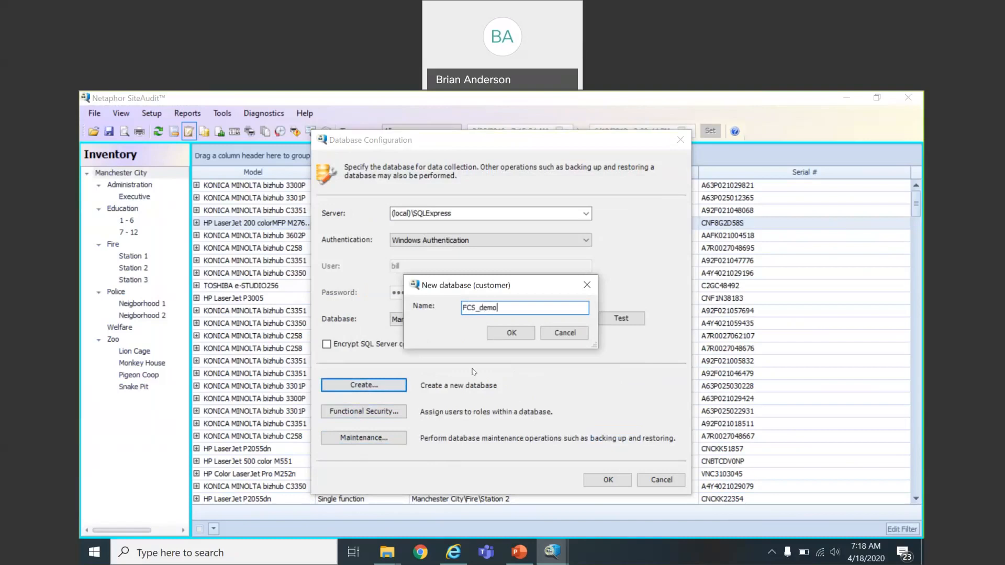
pyautogui.click(504, 336)
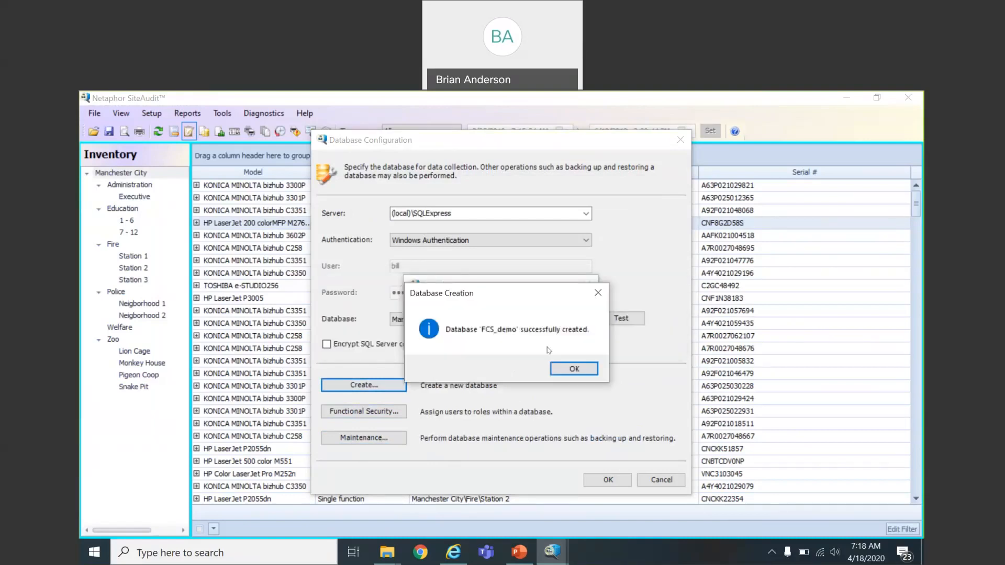
pyautogui.click(574, 369)
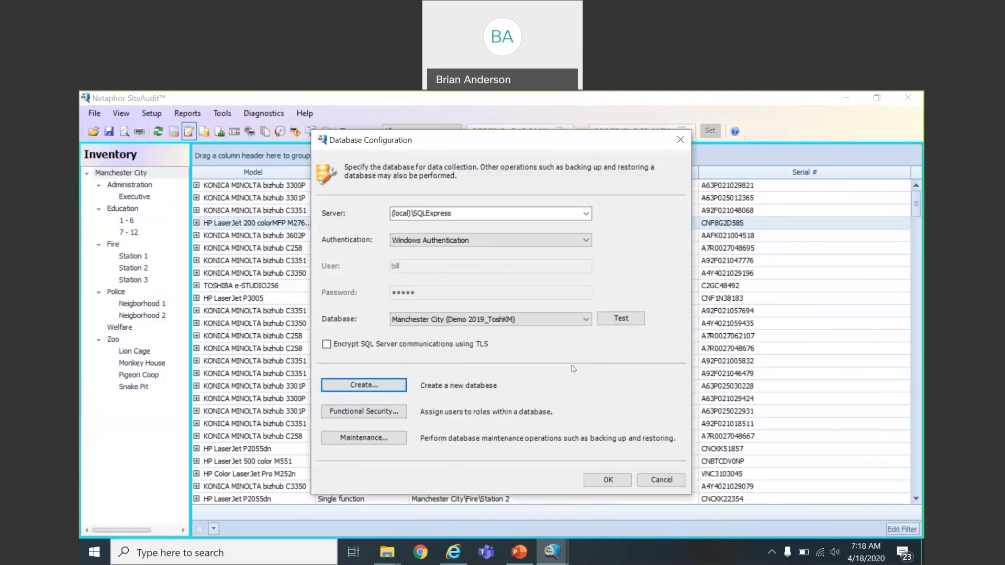
pyautogui.click(586, 319)
pyautogui.click(556, 332)
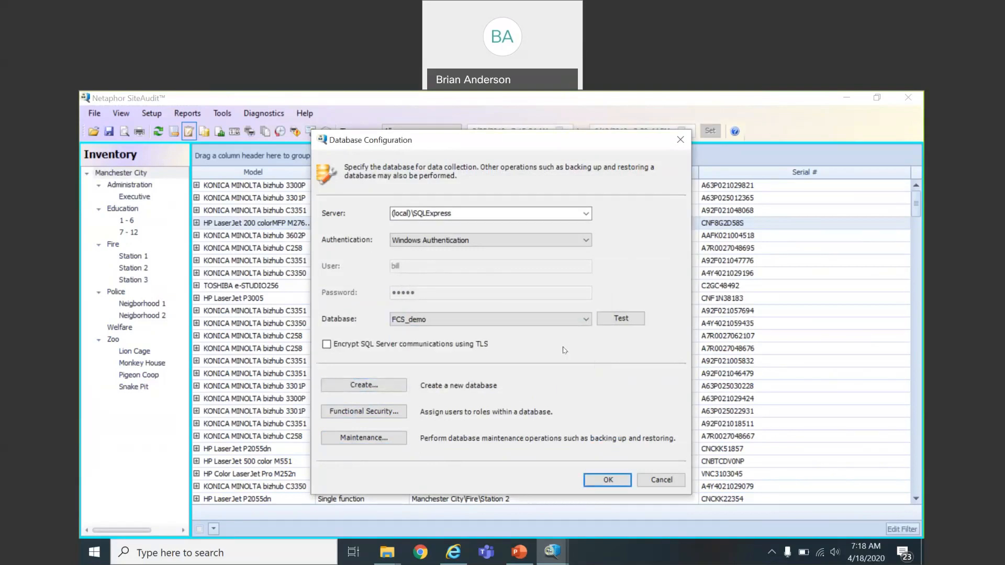
pyautogui.click(597, 481)
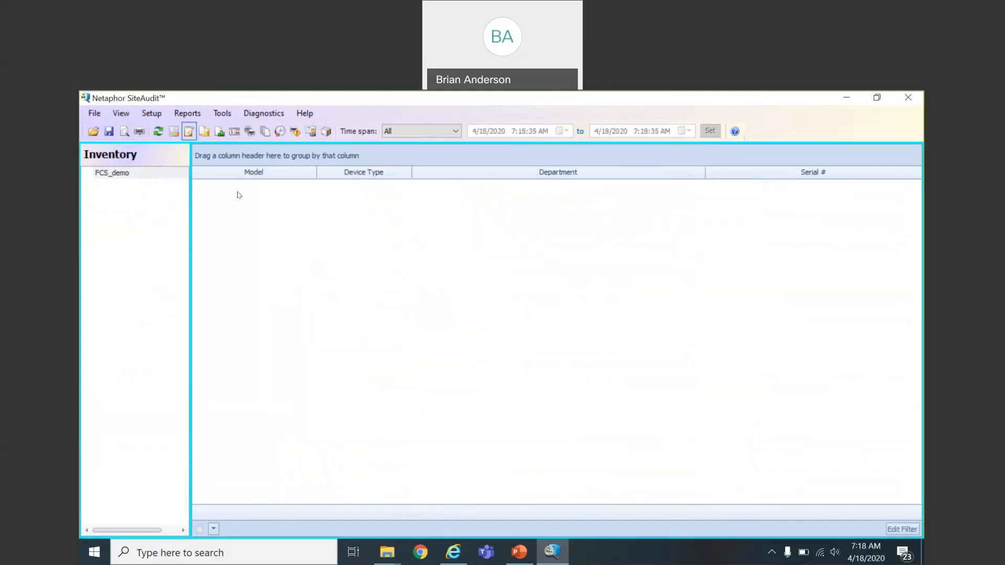
# Step: Open the Functional Security dialog for FCS_demo via Setup > Database..
pyautogui.click(155, 116)
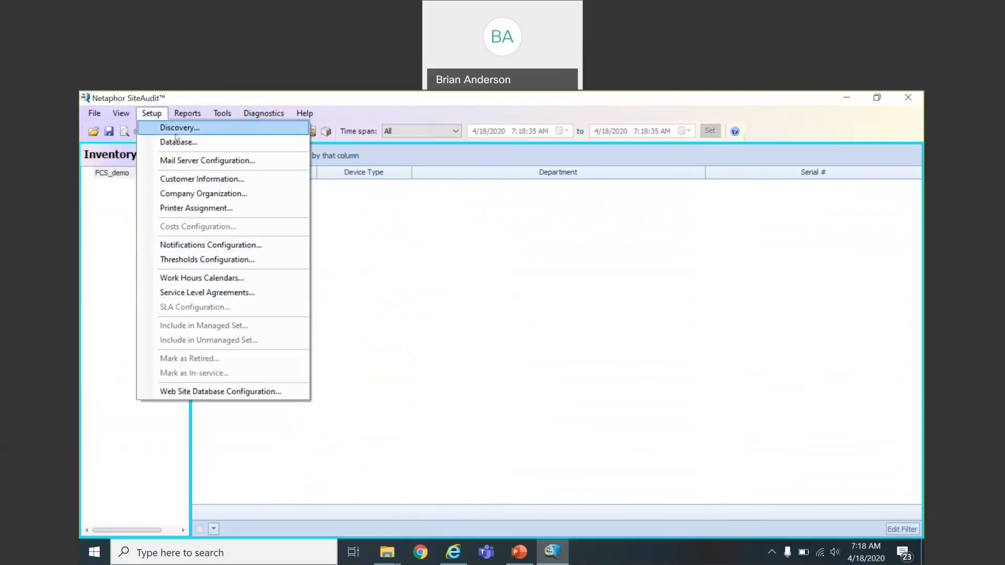
pyautogui.press('Right')
pyautogui.press('Right')
pyautogui.press('Right')
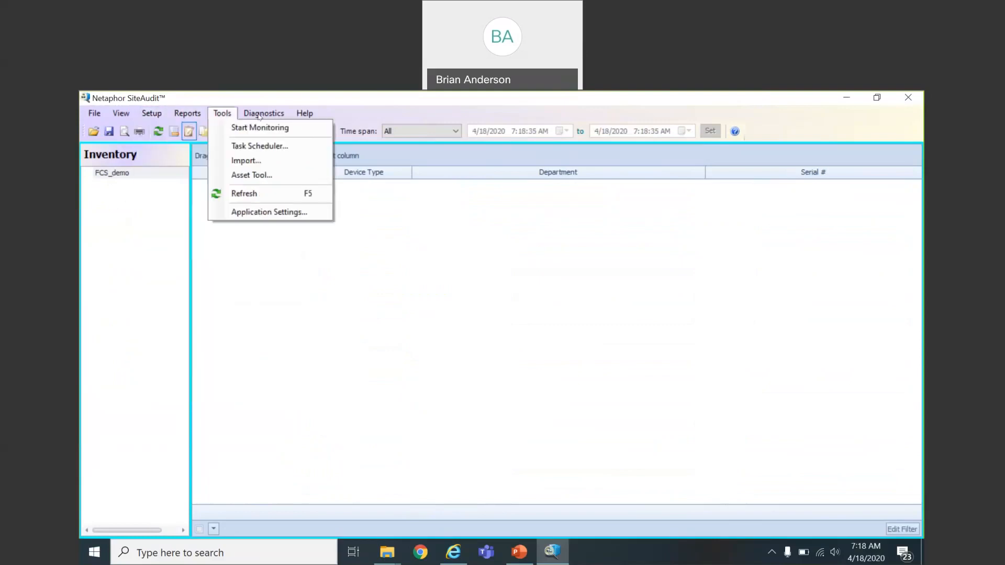
pyautogui.moveTo(155, 118)
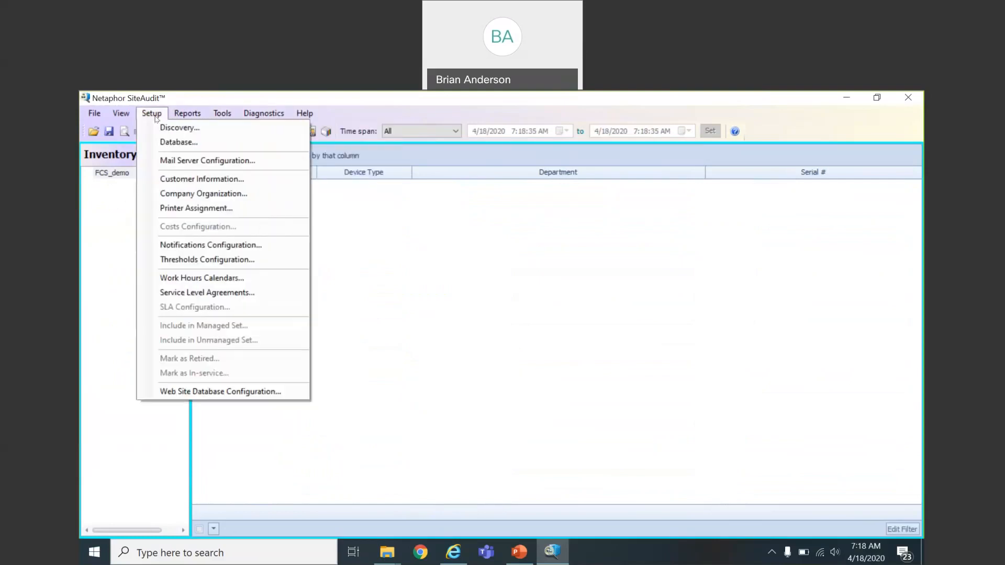
pyautogui.click(178, 143)
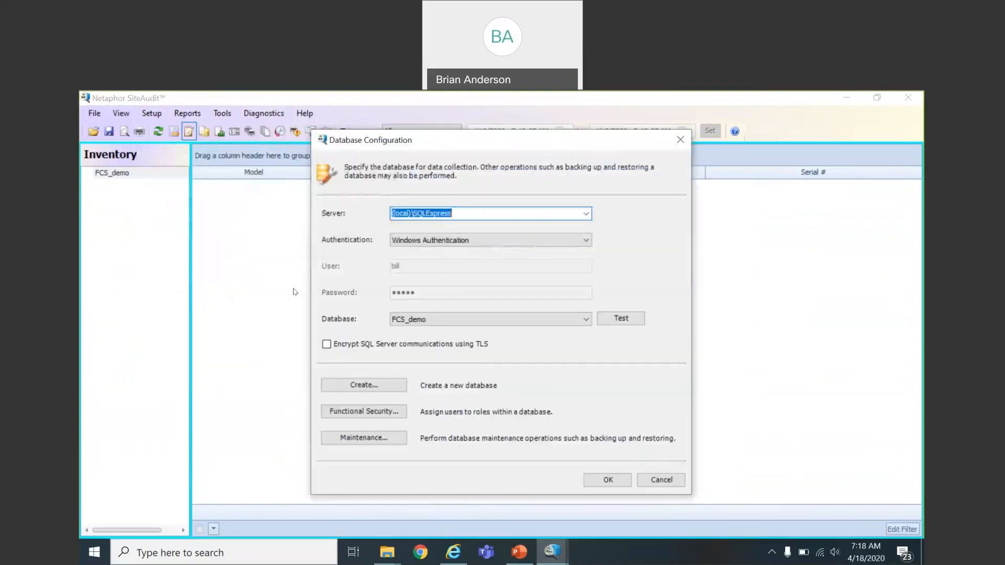
pyautogui.click(345, 411)
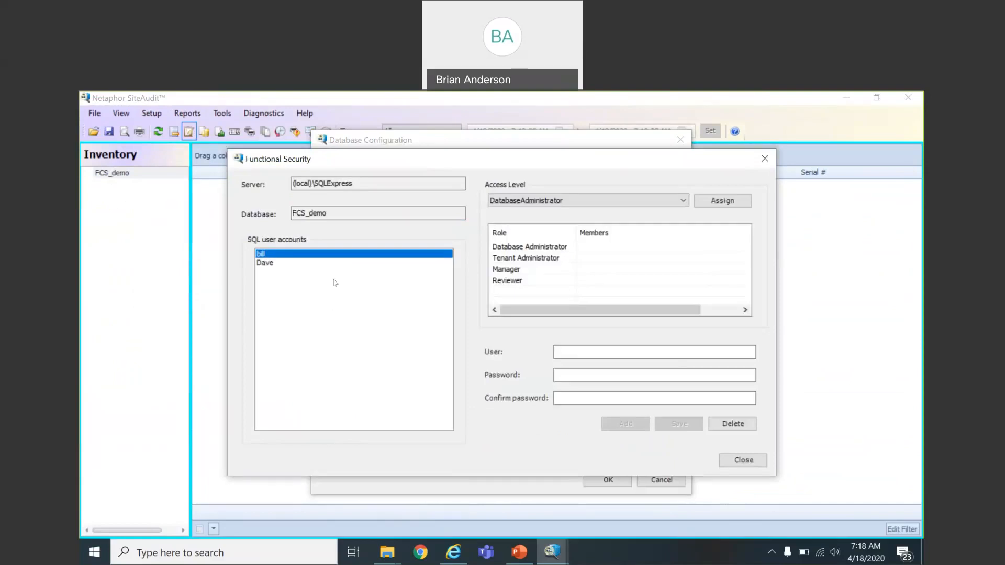
# Step: Add a new SQL user account with a password and matching confirmation
pyautogui.click(275, 264)
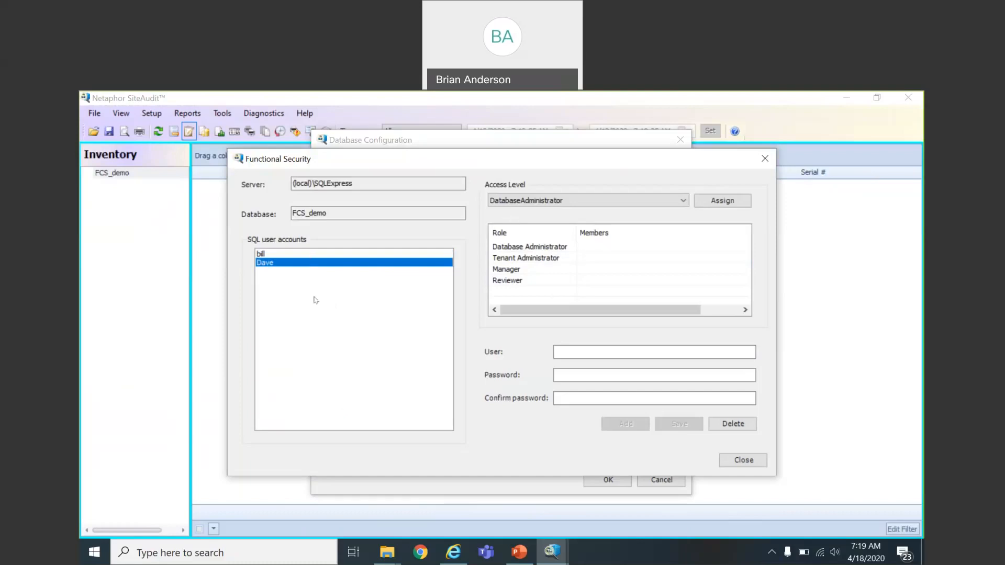
pyautogui.click(568, 350)
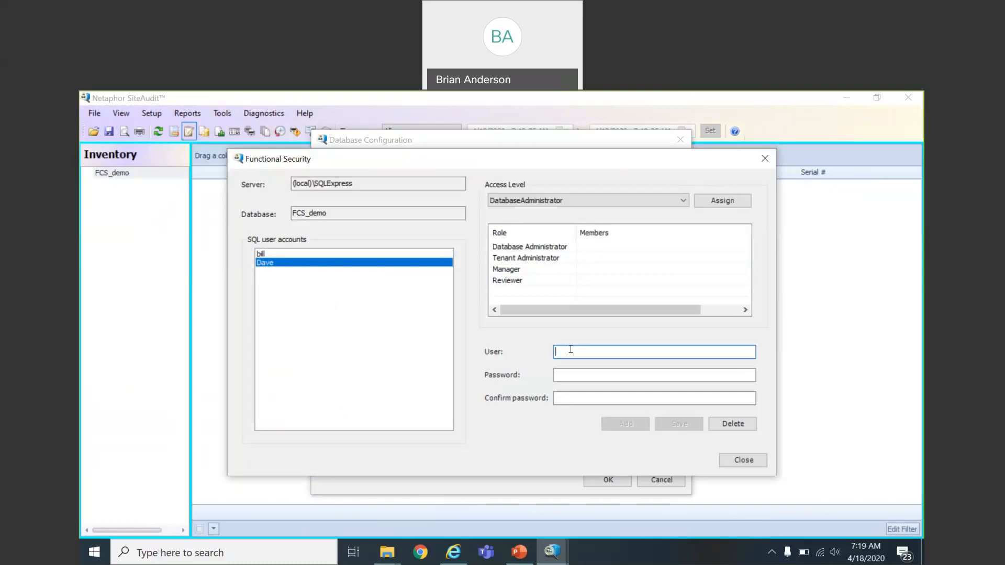
pyautogui.write('pat')
pyautogui.press('Tab')
pyautogui.write('••••')
pyautogui.press('Tab')
pyautogui.write('••••')
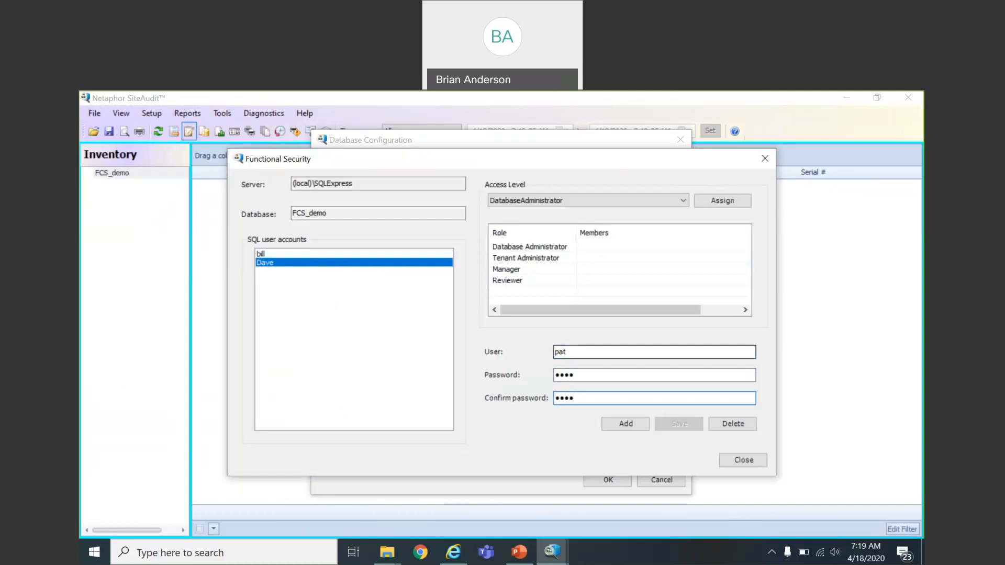
pyautogui.click(620, 424)
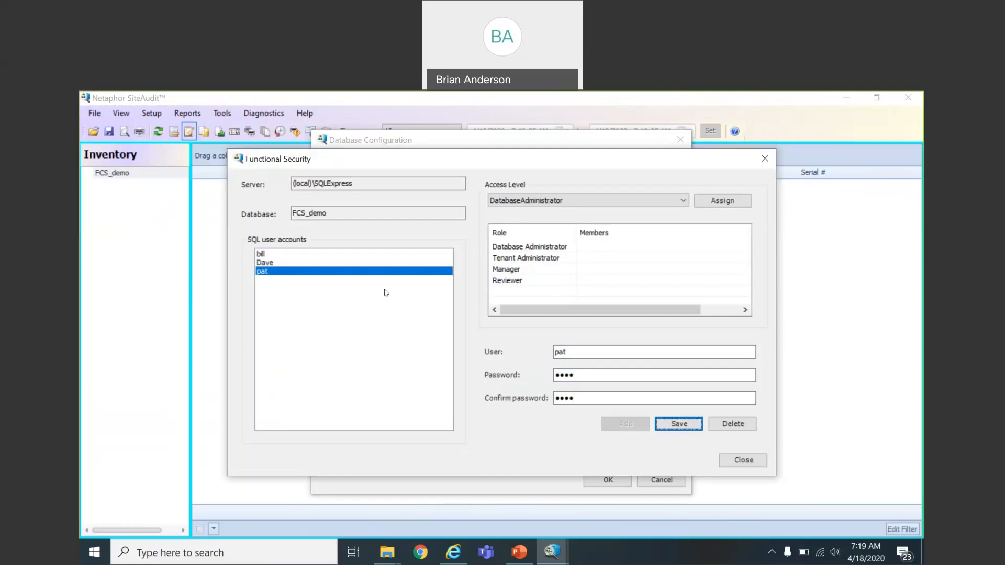
# Step: Assign the Reviewer access level to the new SQL user, confirm, and close Functional Security
pyautogui.click(684, 205)
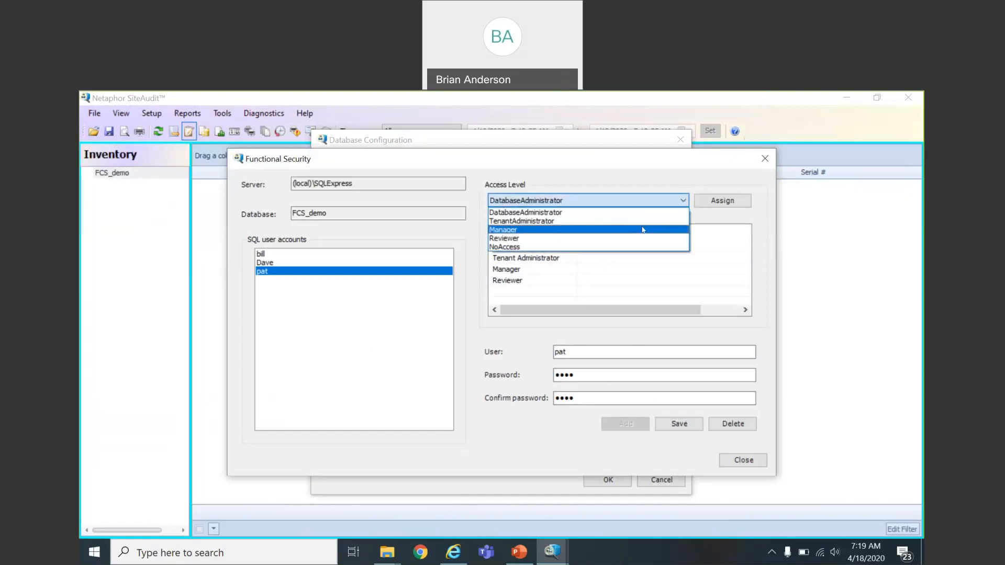
pyautogui.click(634, 240)
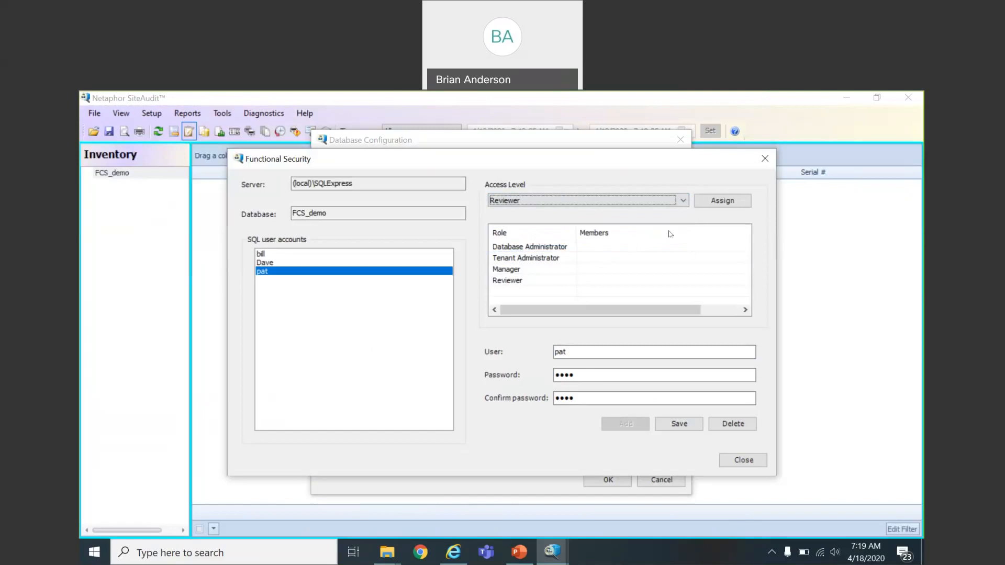
pyautogui.click(684, 203)
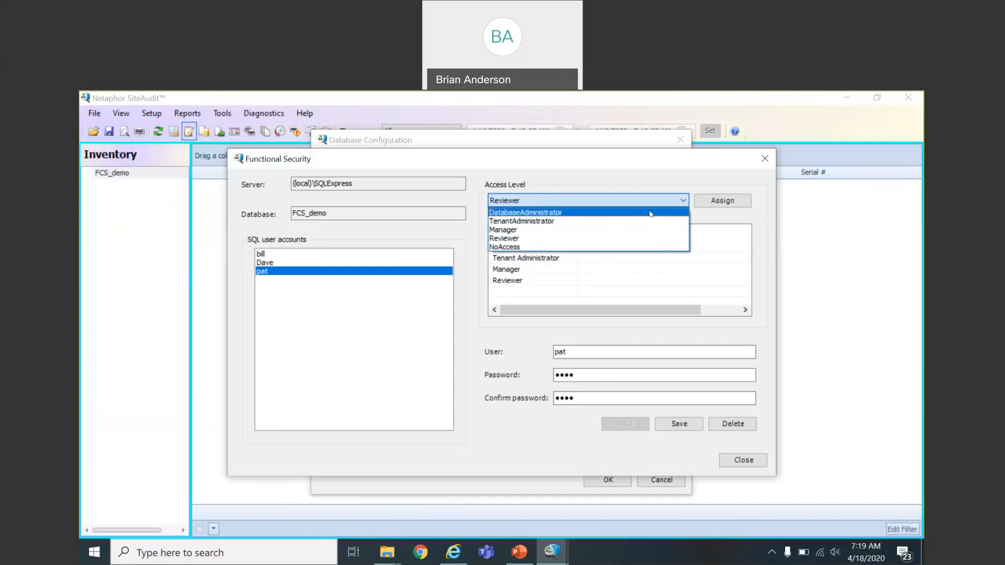
pyautogui.click(641, 239)
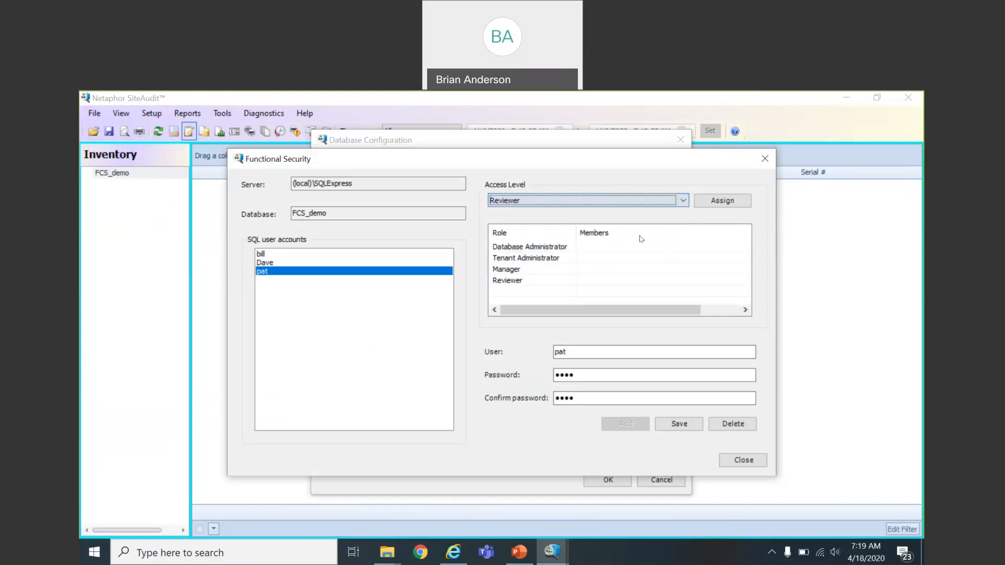
pyautogui.click(723, 201)
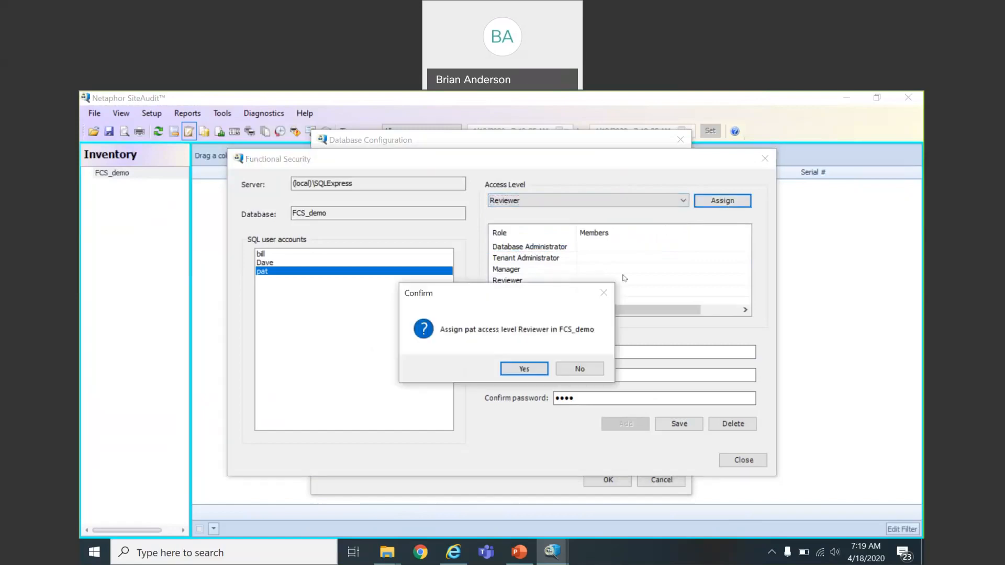
pyautogui.click(522, 369)
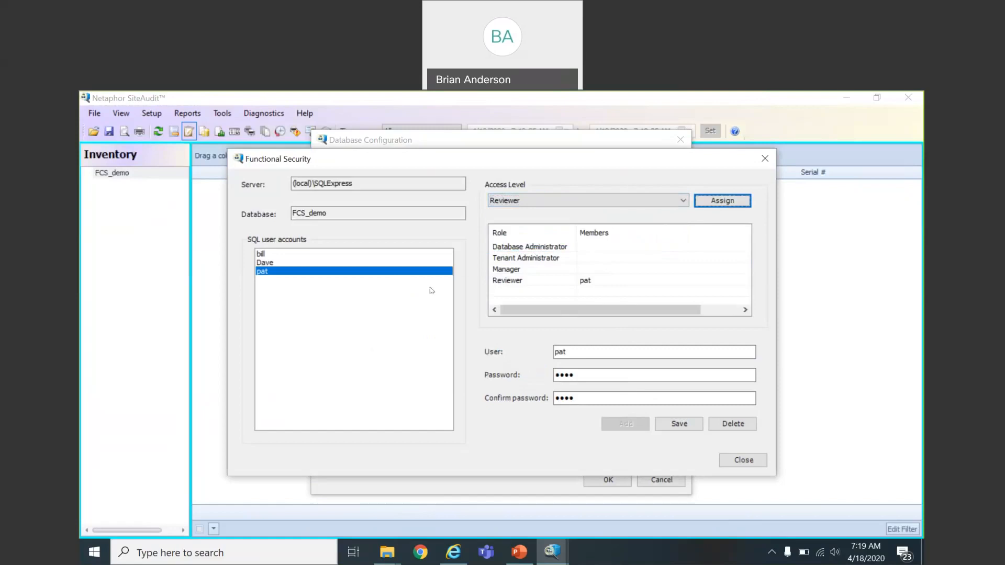
pyautogui.click(741, 464)
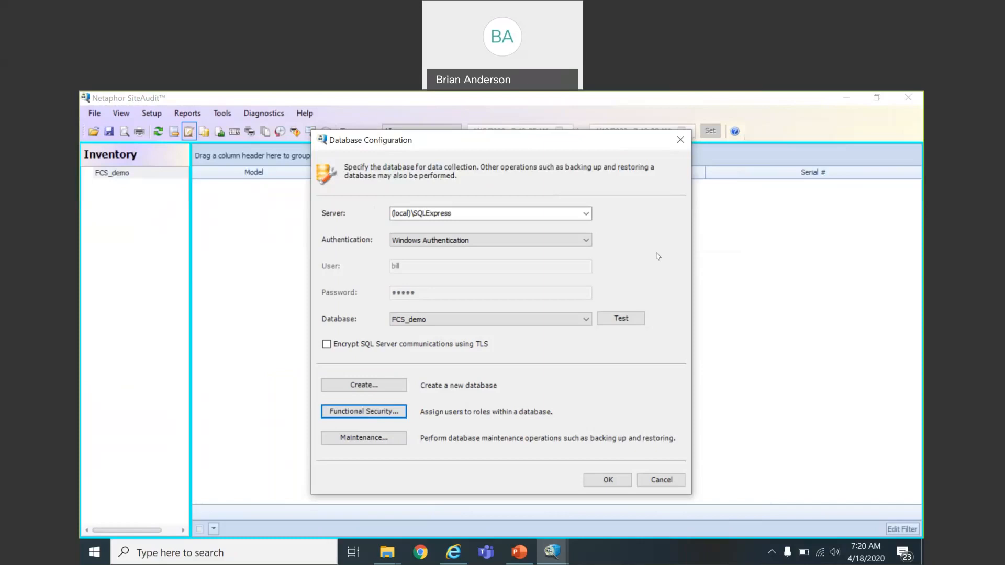
# Step: Switch to SQL Server Authentication and enter the new user's login name and password
pyautogui.click(587, 240)
pyautogui.click(565, 260)
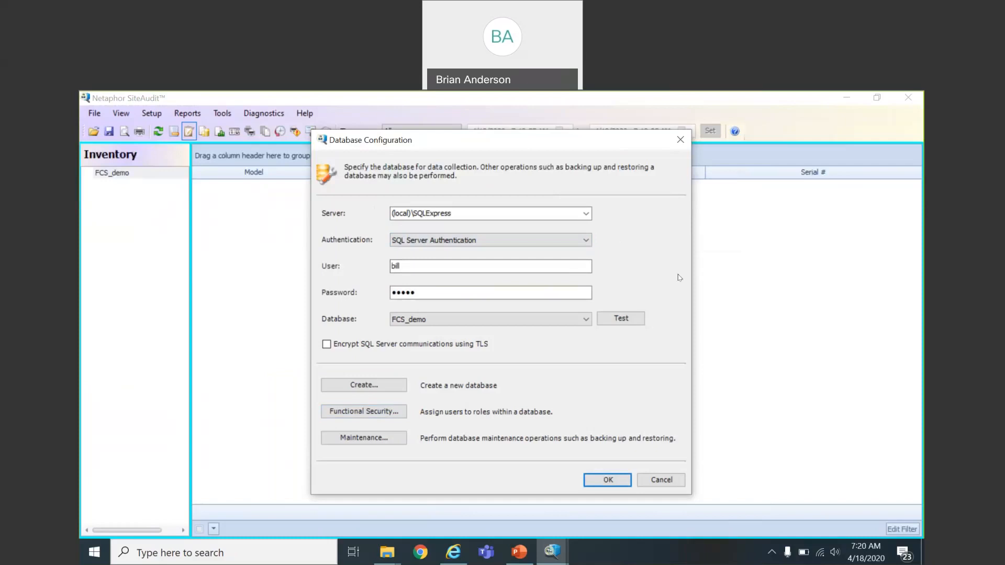
pyautogui.click(460, 260)
pyautogui.press('BackSpace')
pyautogui.press('BackSpace')
pyautogui.press('BackSpace')
pyautogui.write('pat')
pyautogui.press('Tab')
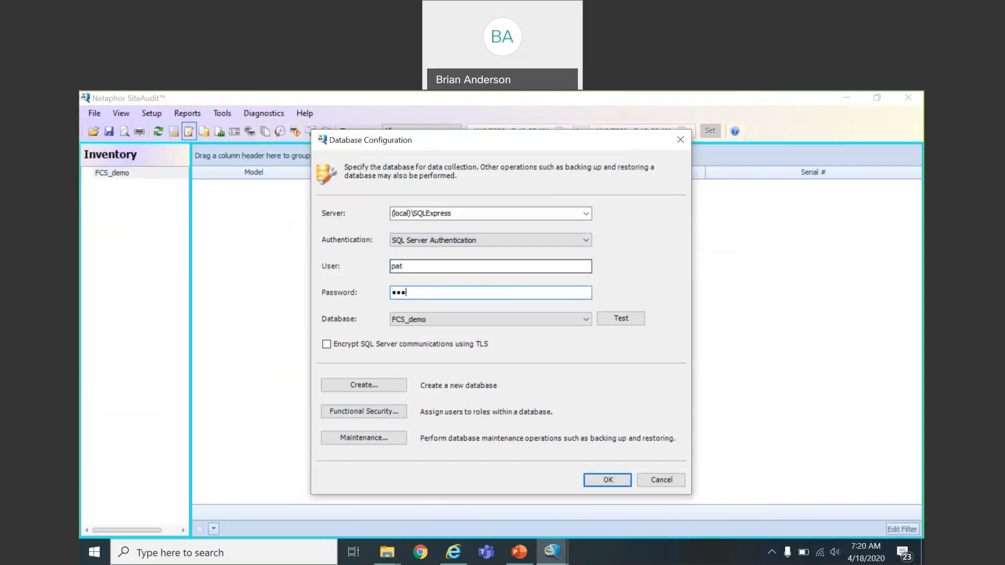
# Step: Test the connection successfully, apply the settings, and open the Setup menu
pyautogui.click(608, 320)
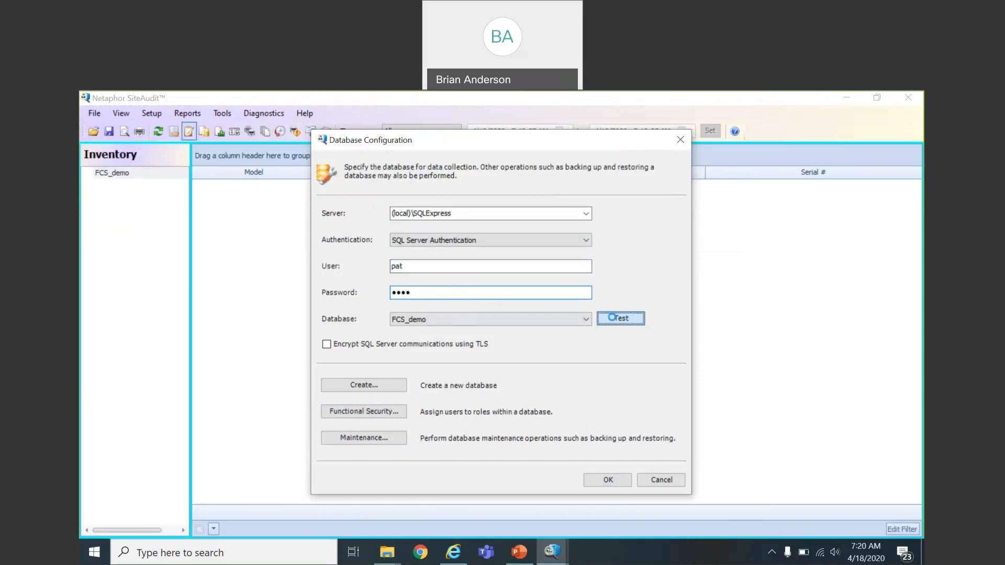
pyautogui.click(579, 374)
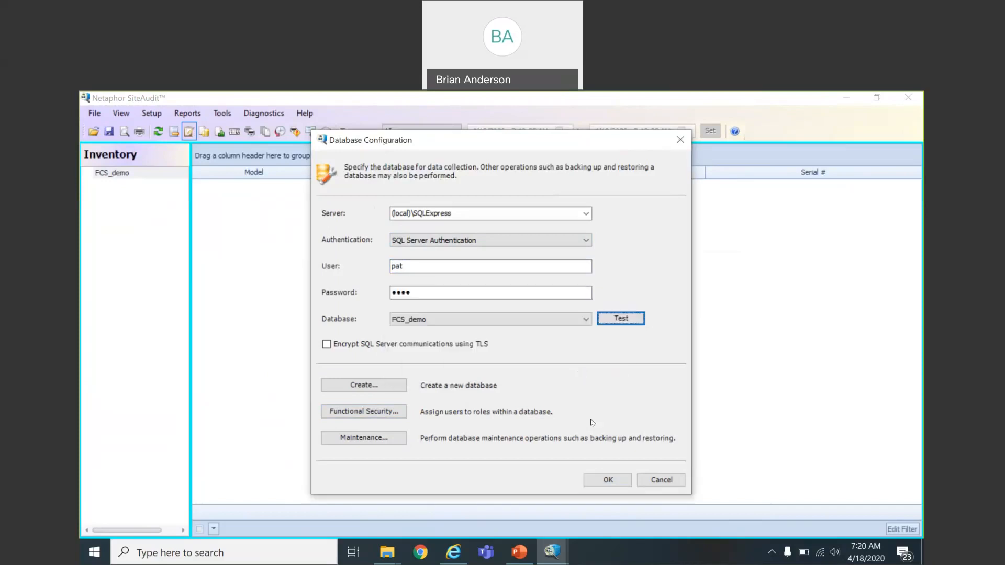
pyautogui.click(602, 483)
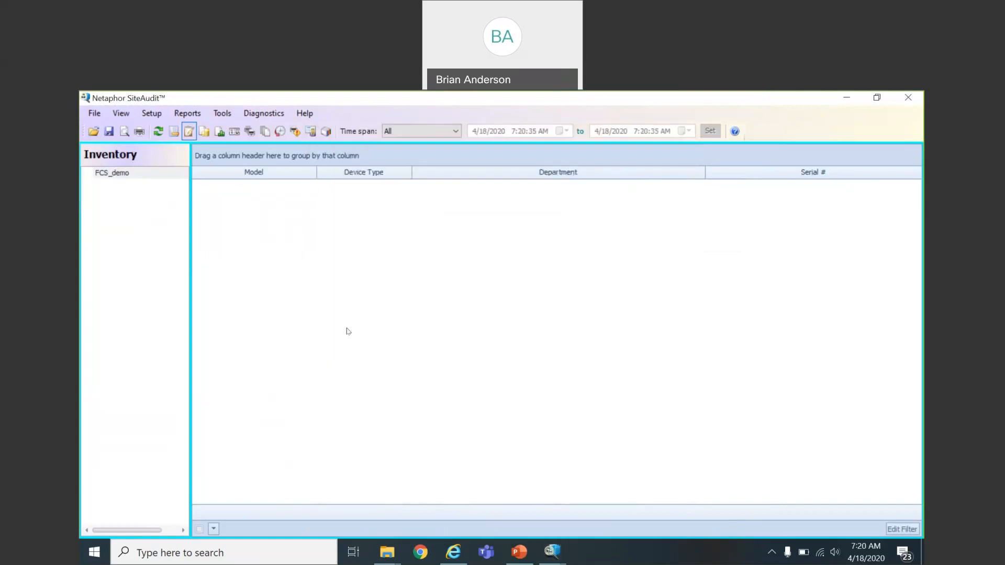
pyautogui.click(149, 113)
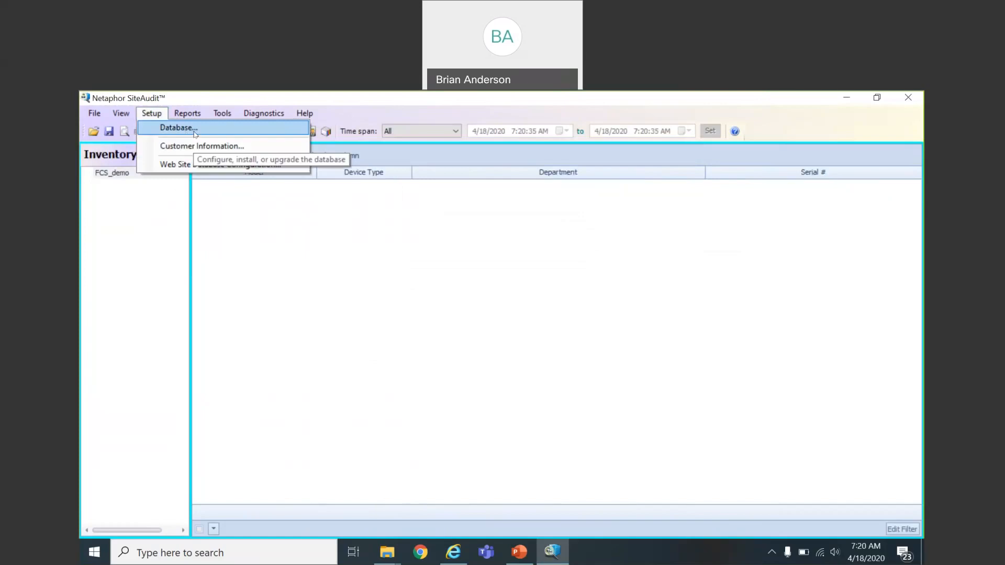
# Step: Look over the Setup, Reports and Tools menus, then open Setup > Database..
pyautogui.moveTo(184, 114)
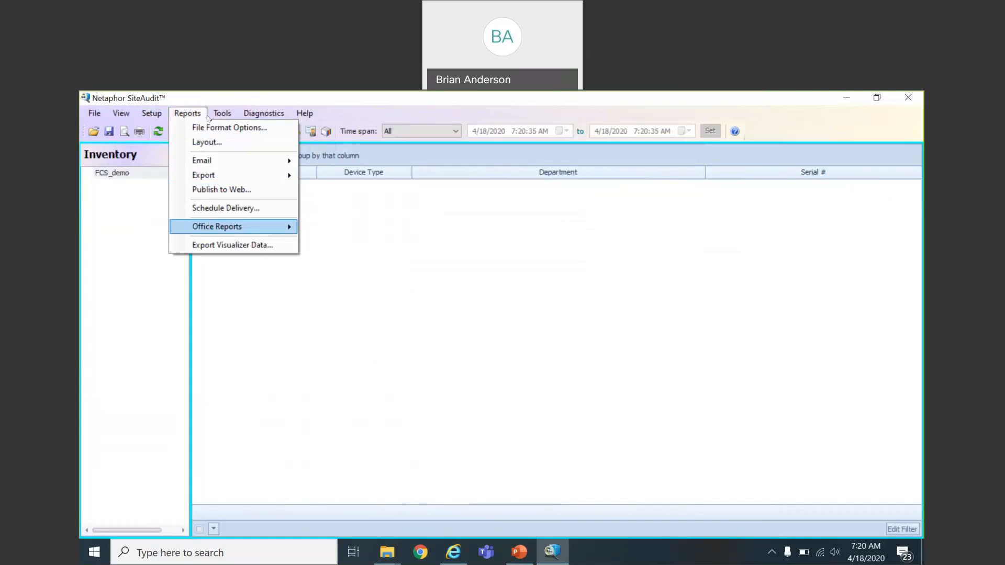
pyautogui.moveTo(219, 117)
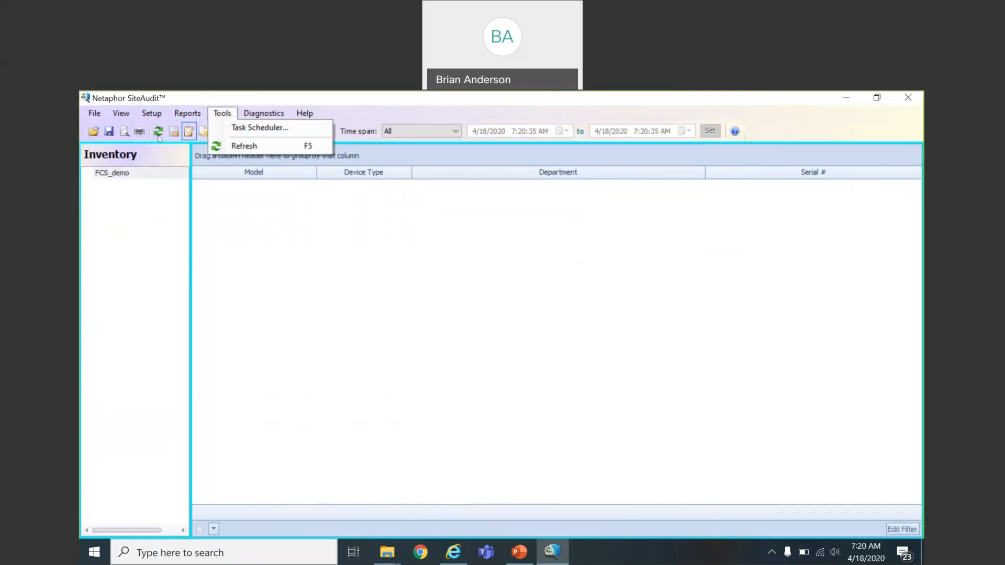
pyautogui.moveTo(155, 121)
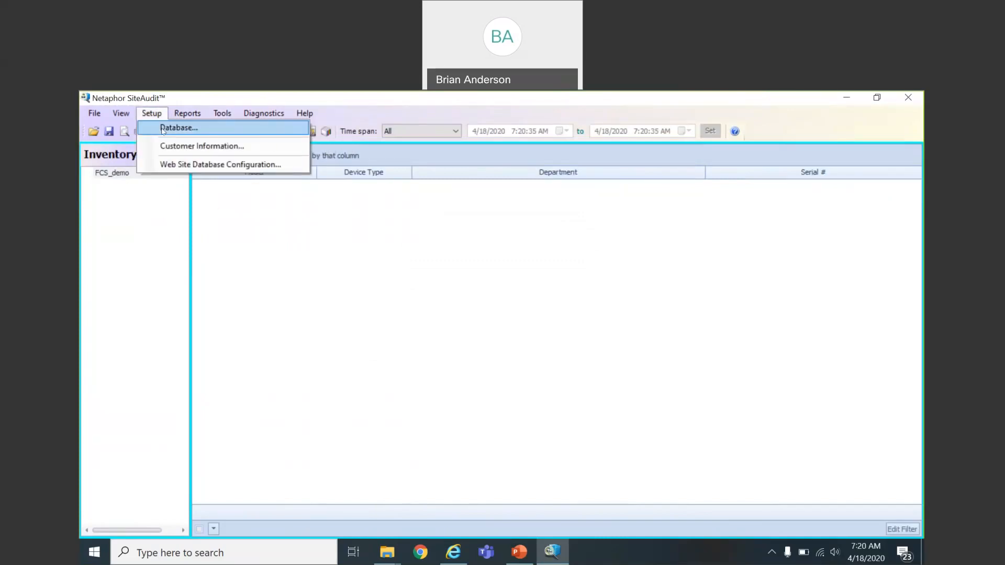
pyautogui.click(163, 130)
# Step: Switch the FCS_demo connection to Windows Authentication, apply it, and reopen Database Configuration
pyautogui.click(587, 242)
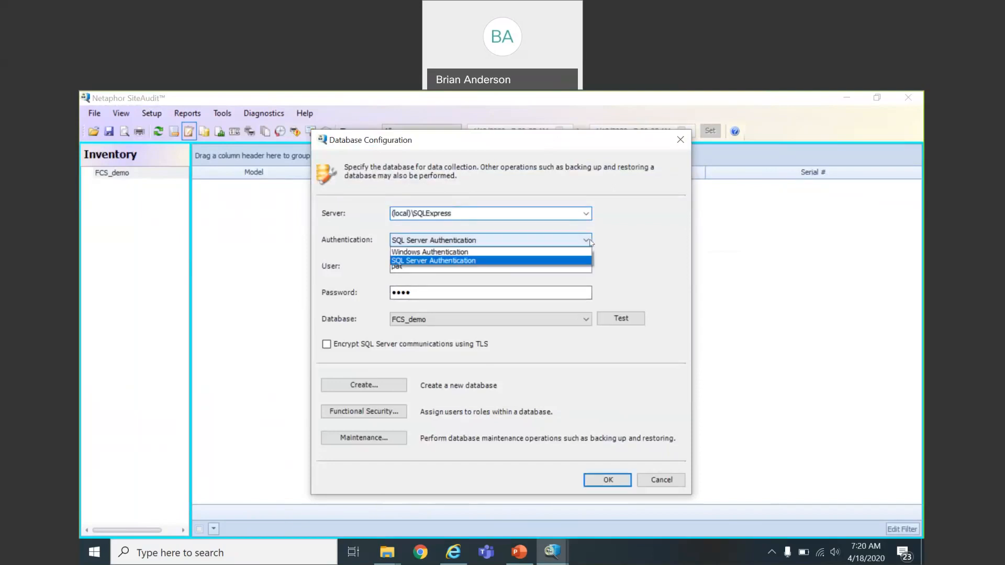
pyautogui.click(560, 253)
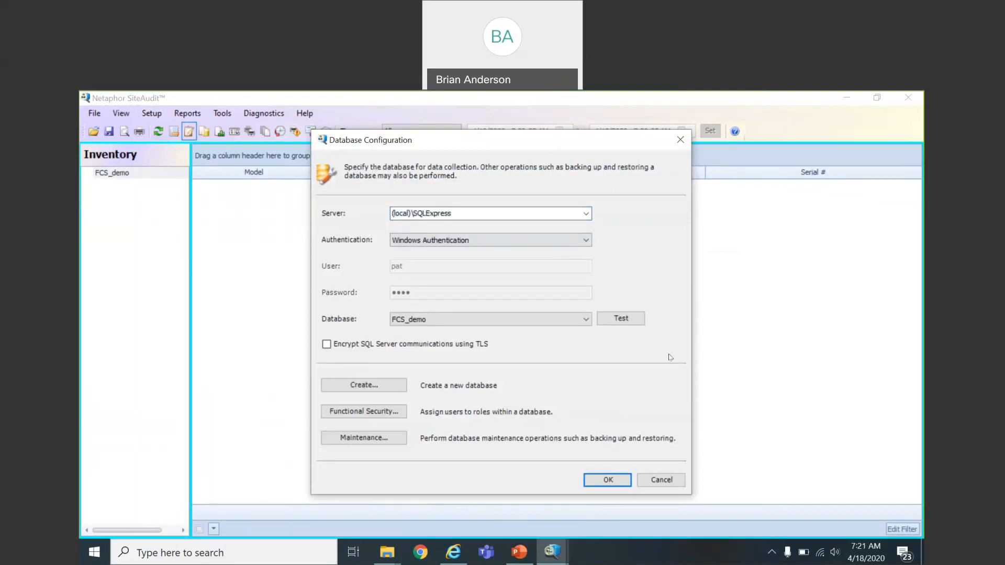
pyautogui.click(609, 479)
pyautogui.click(151, 113)
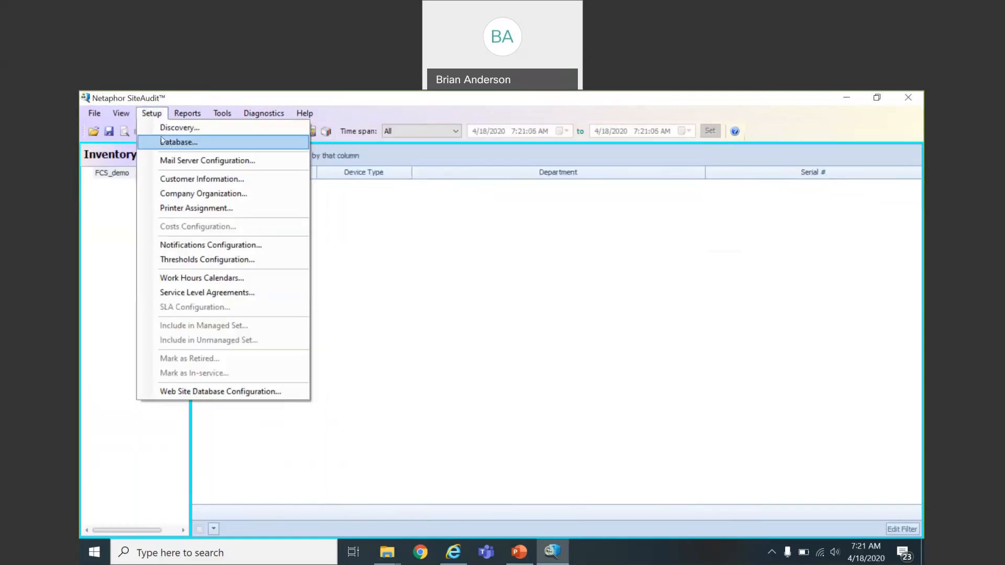
pyautogui.click(164, 143)
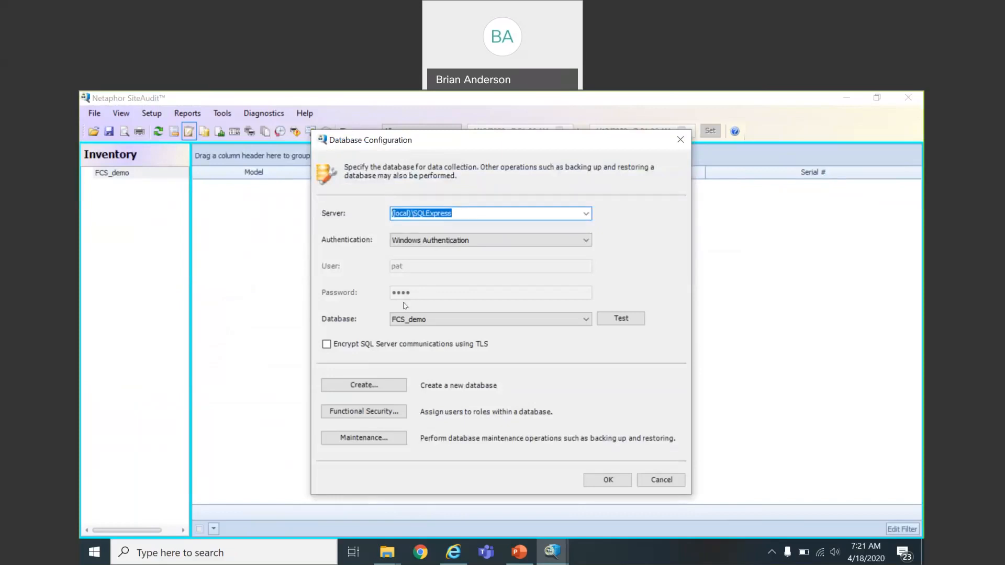
# Step: In Functional Security, add another SQL user account with a confirmed password
pyautogui.click(393, 412)
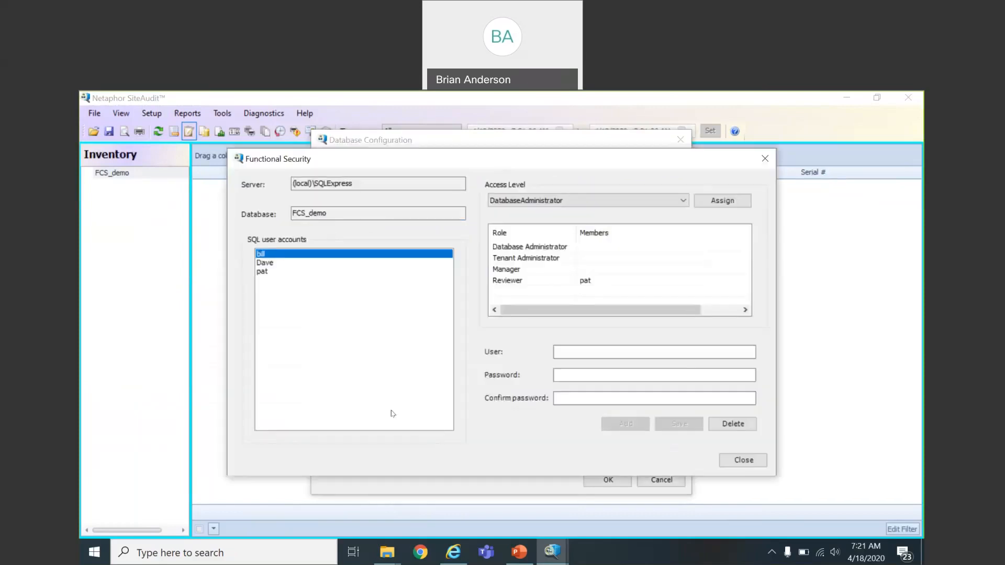
pyautogui.click(582, 352)
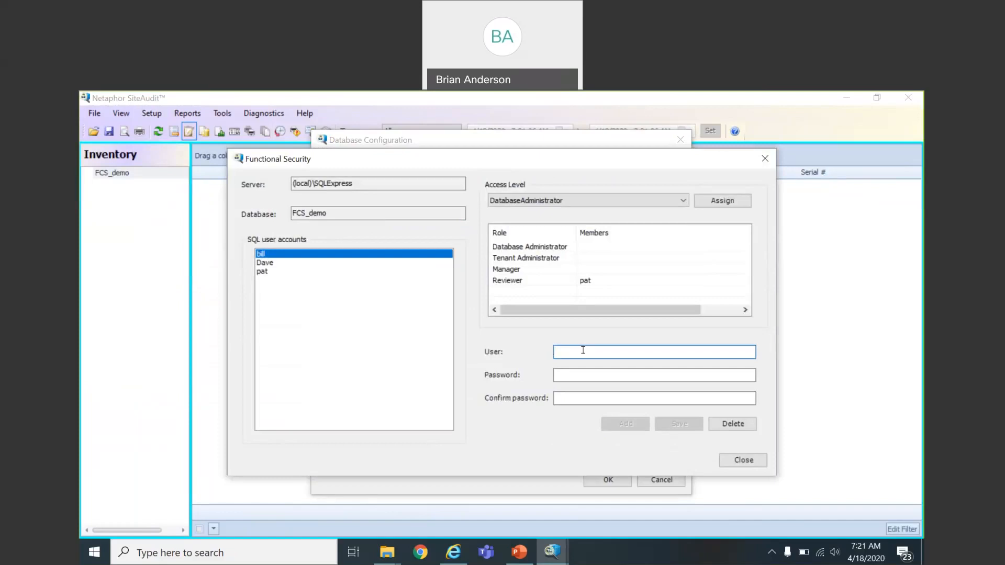
pyautogui.write('jane')
pyautogui.press('Tab')
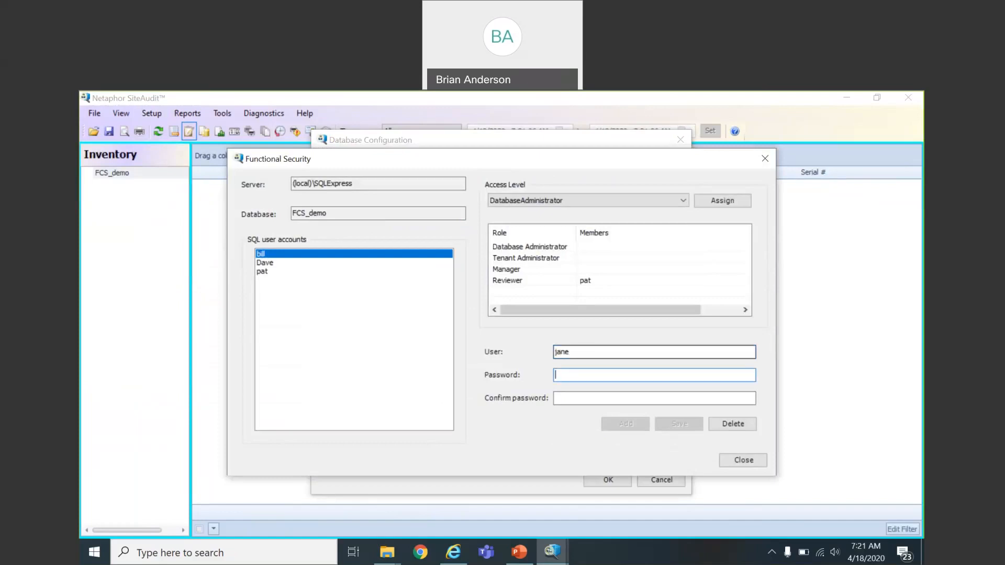
pyautogui.write('*****')
pyautogui.press('Tab')
pyautogui.write('*')
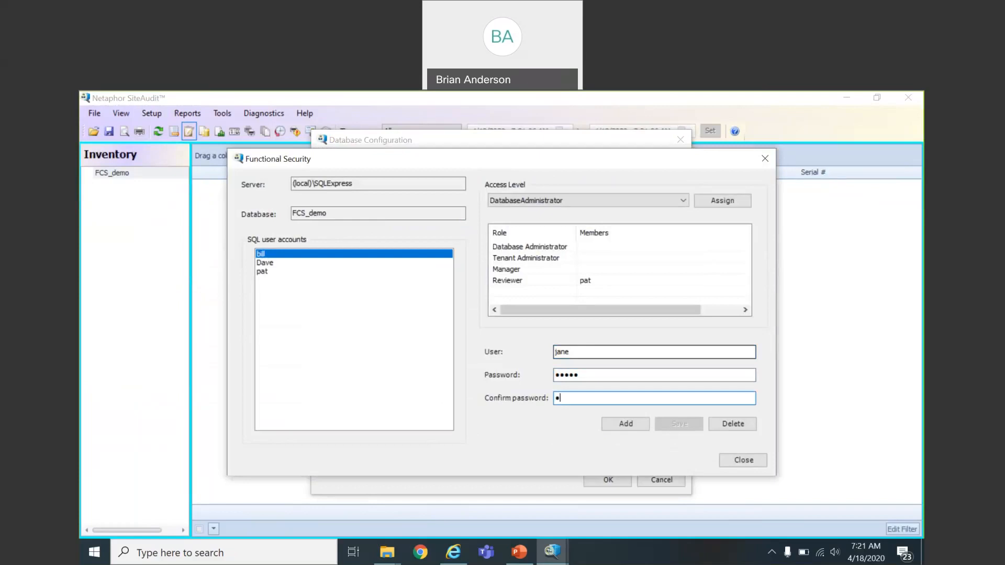
pyautogui.write('****')
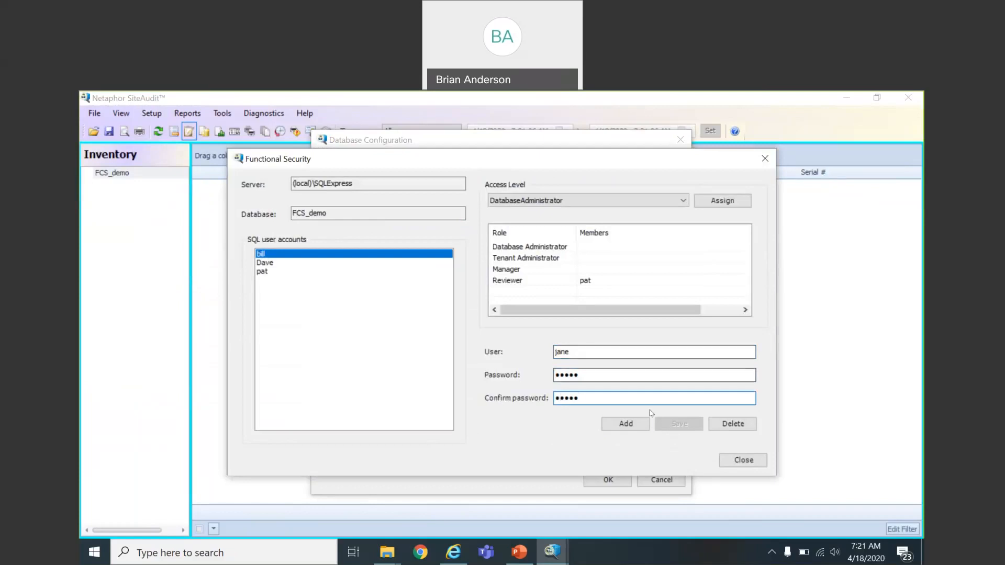
pyautogui.click(640, 425)
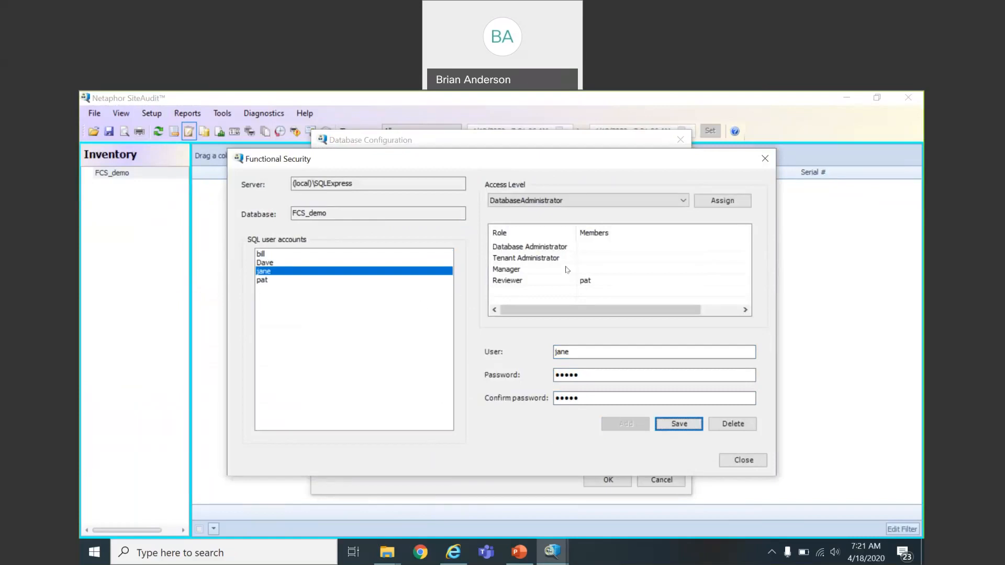
# Step: Assign the Manager access level to that user, close the dialog, and select SQL Server Authentication
pyautogui.click(683, 200)
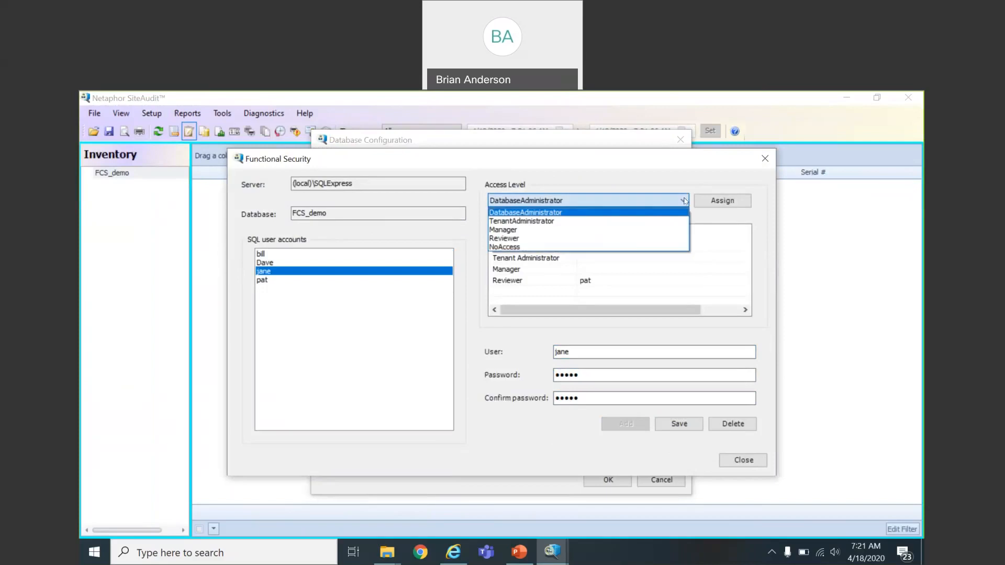
pyautogui.click(629, 230)
pyautogui.click(722, 201)
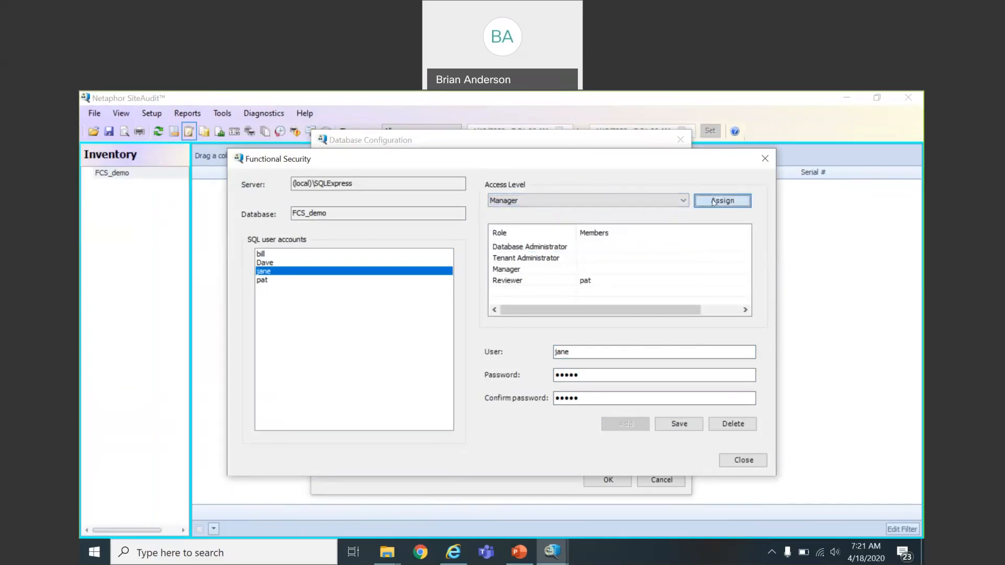
pyautogui.click(545, 370)
pyautogui.click(738, 461)
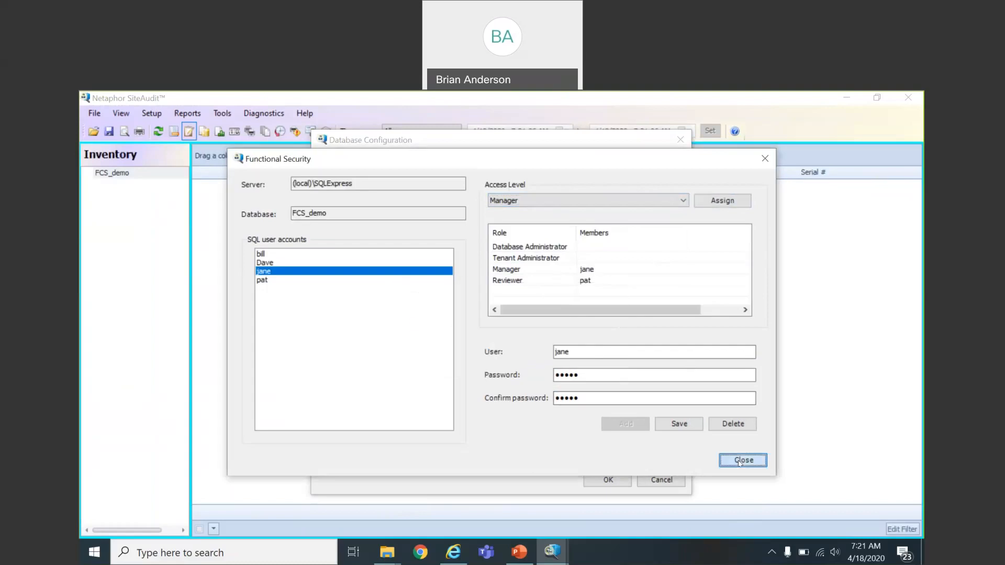
pyautogui.click(586, 241)
pyautogui.click(565, 262)
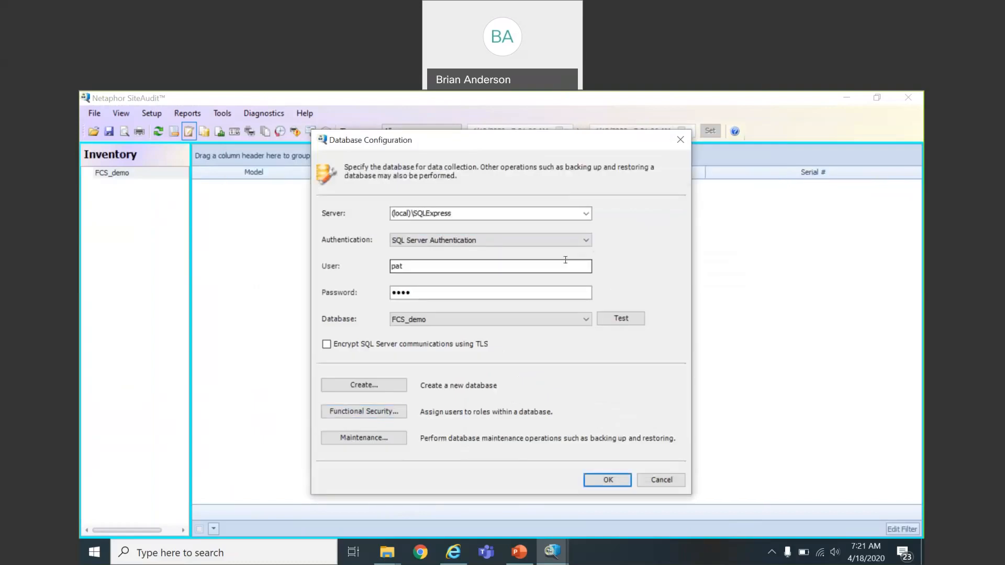
# Step: Connect to FCS_demo as the new Manager user and check the Setup and Tools menus
pyautogui.moveTo(418, 267); pyautogui.dragTo(390, 267)
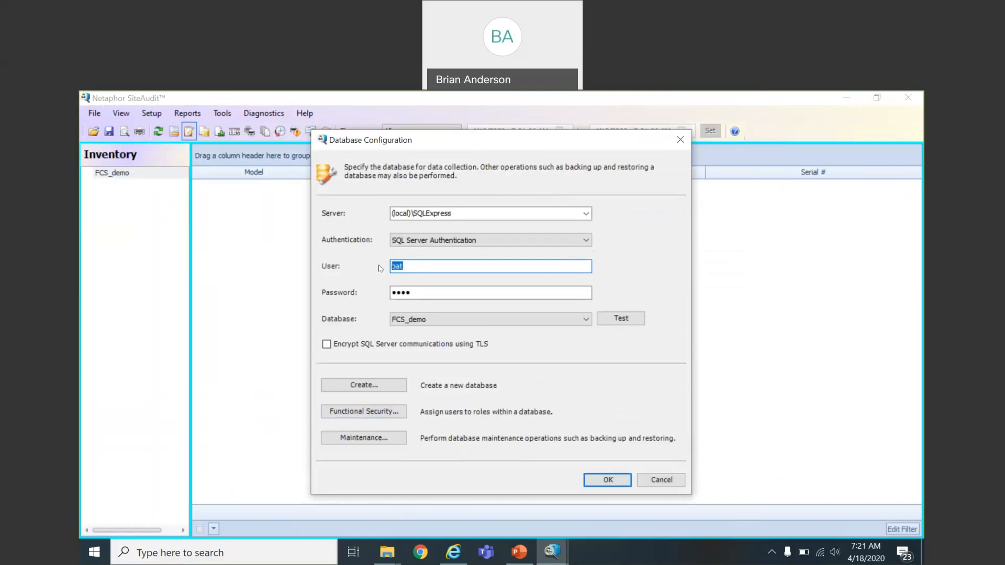
pyautogui.write('jane')
pyautogui.press('Tab')
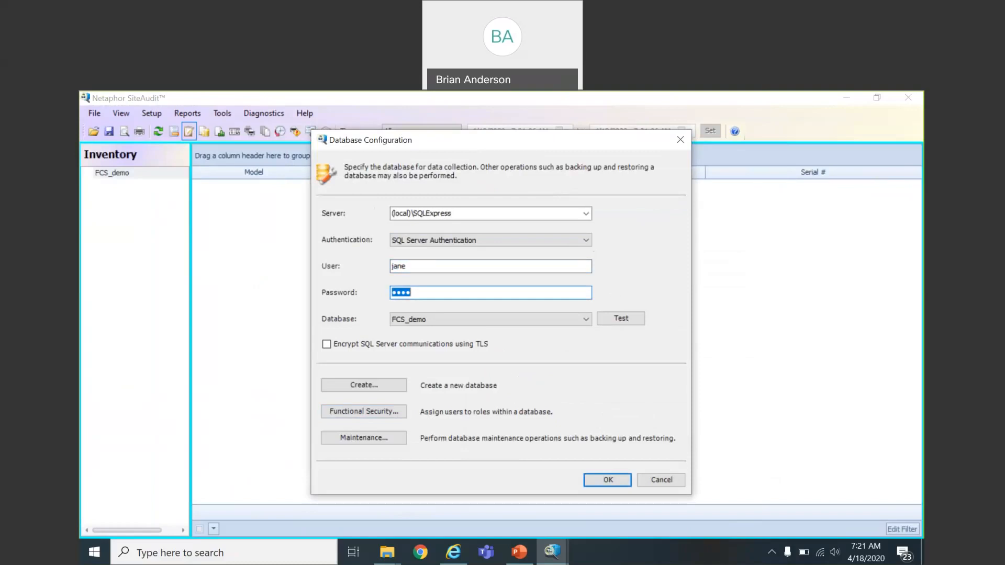
pyautogui.write('•••••')
pyautogui.click(604, 485)
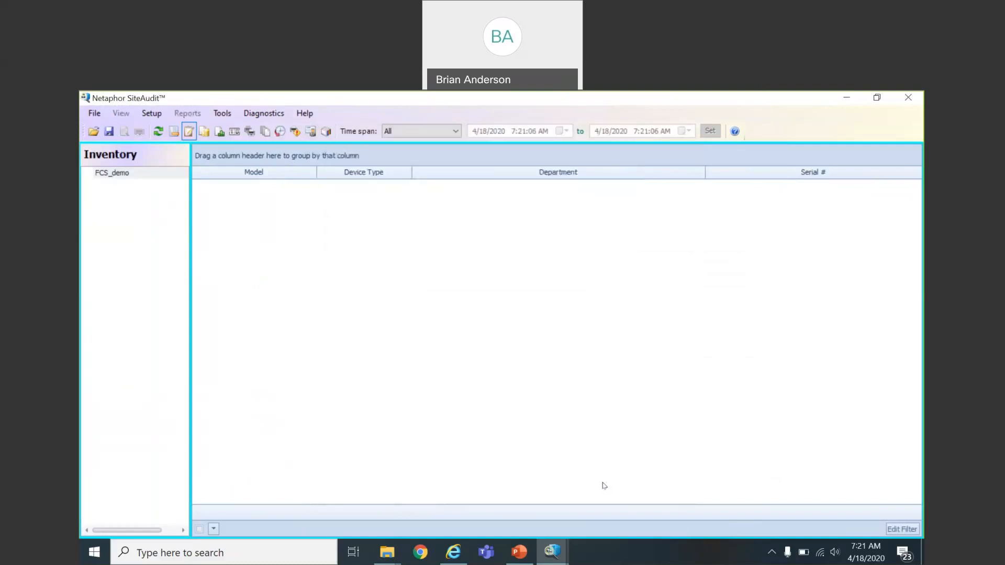
pyautogui.click(151, 116)
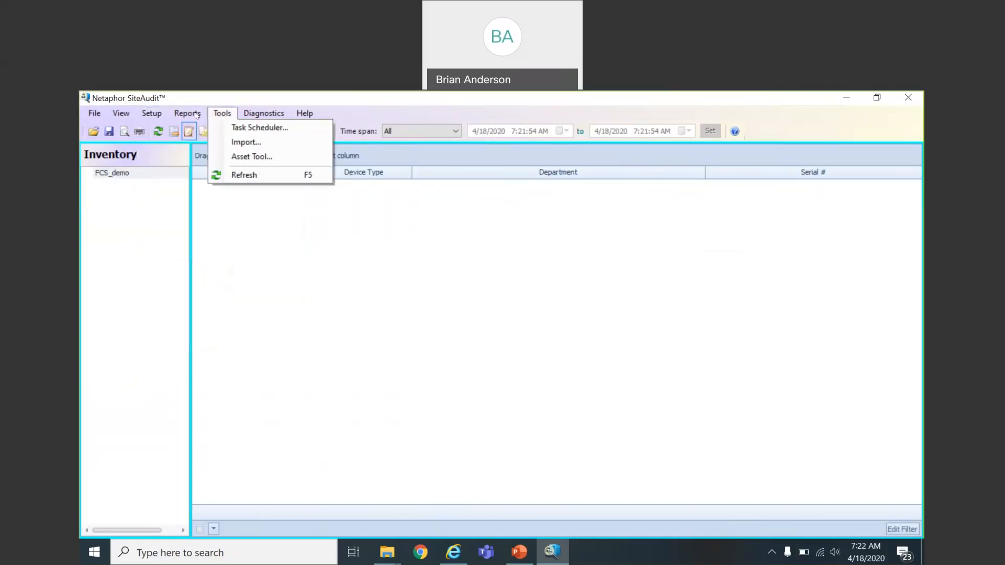
pyautogui.moveTo(194, 117)
pyautogui.click(308, 325)
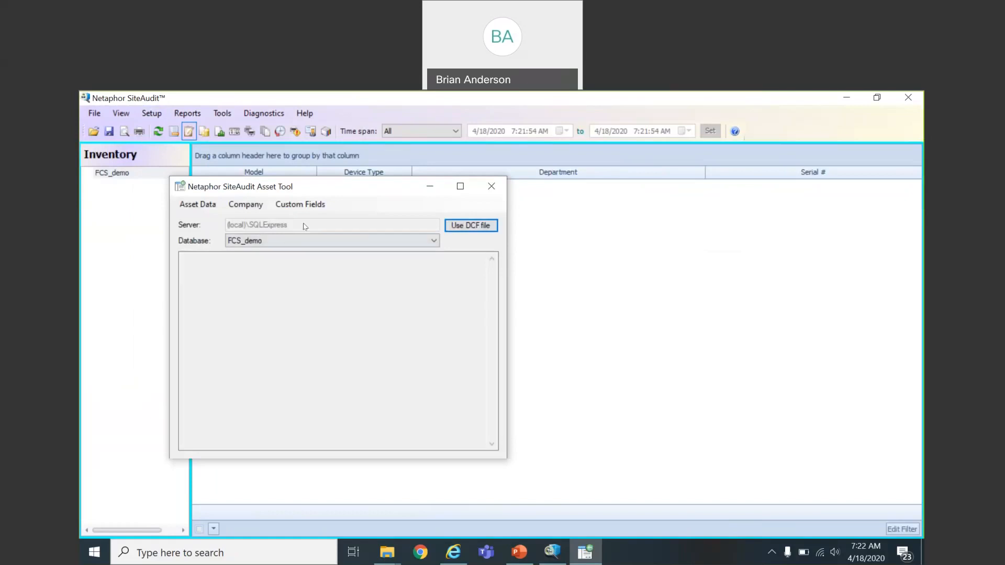
pyautogui.click(309, 206)
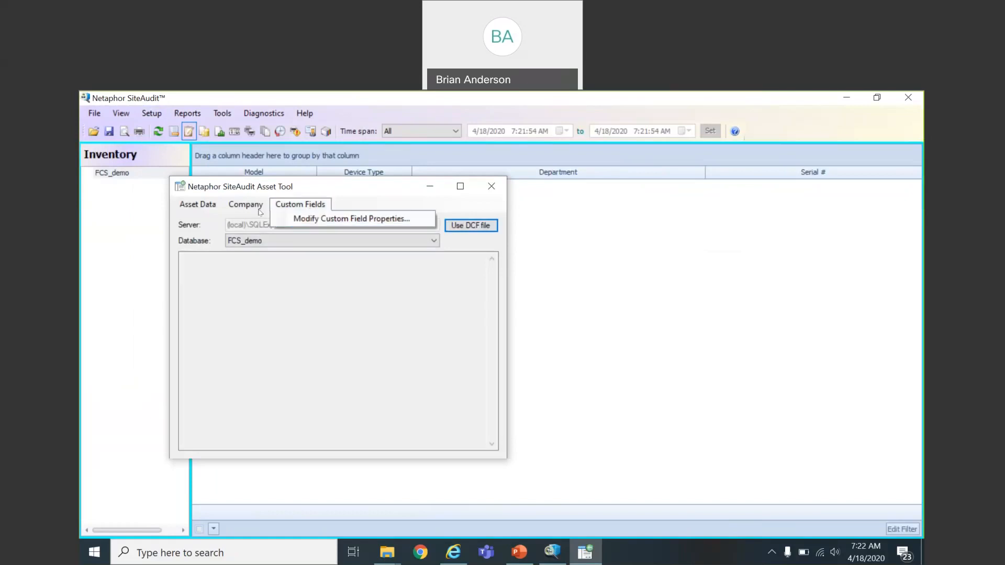
pyautogui.moveTo(253, 208)
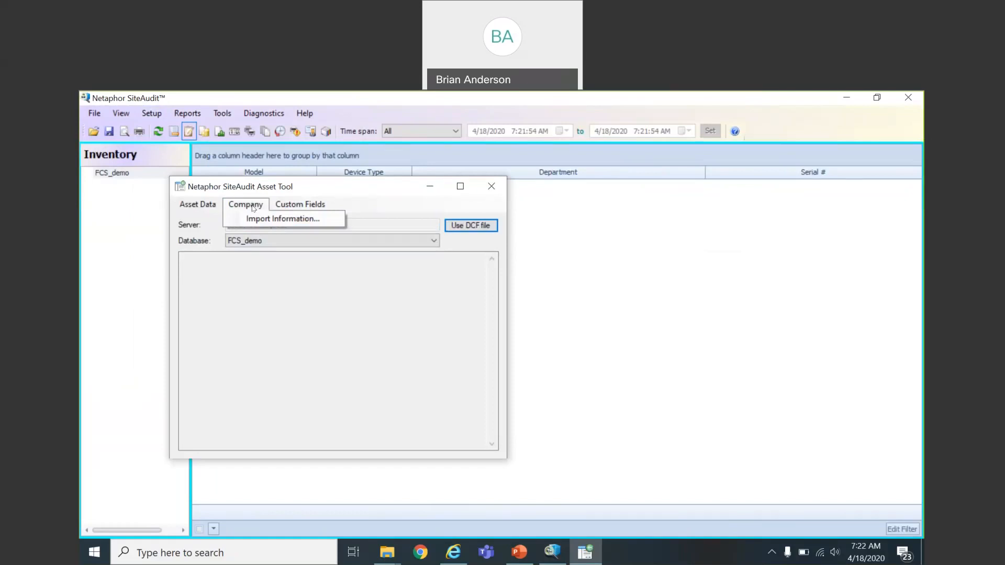
pyautogui.moveTo(212, 208)
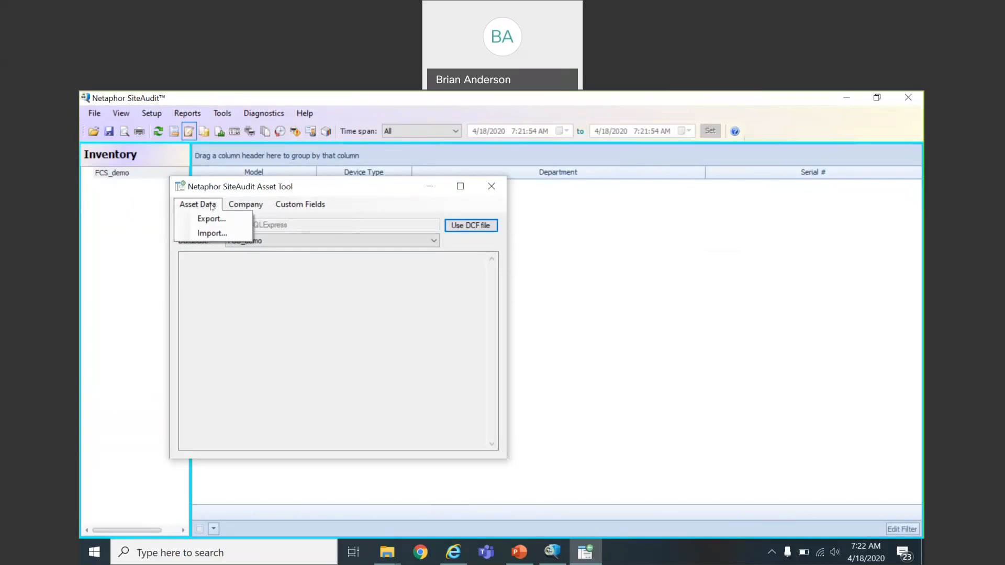
pyautogui.click(369, 205)
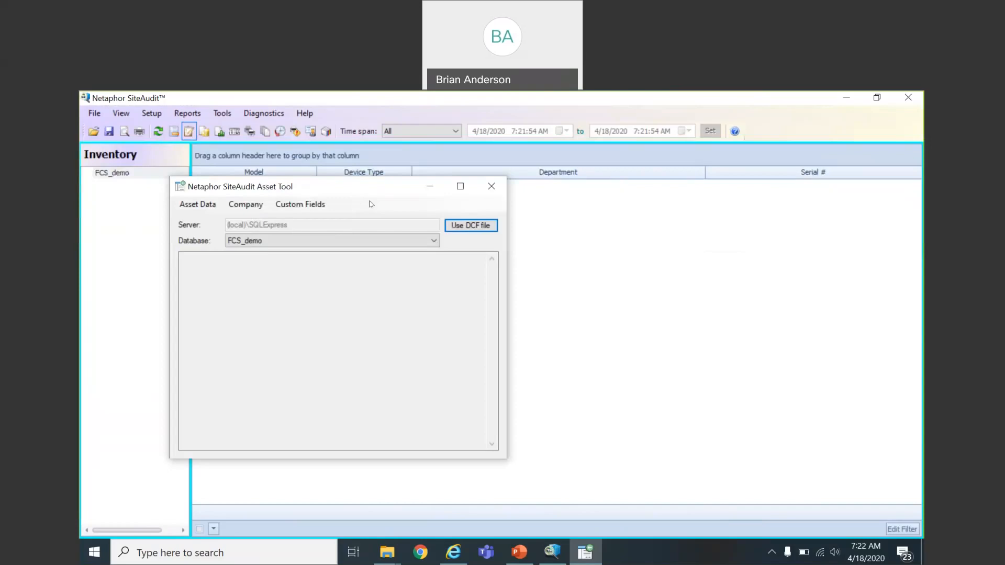
pyautogui.click(489, 198)
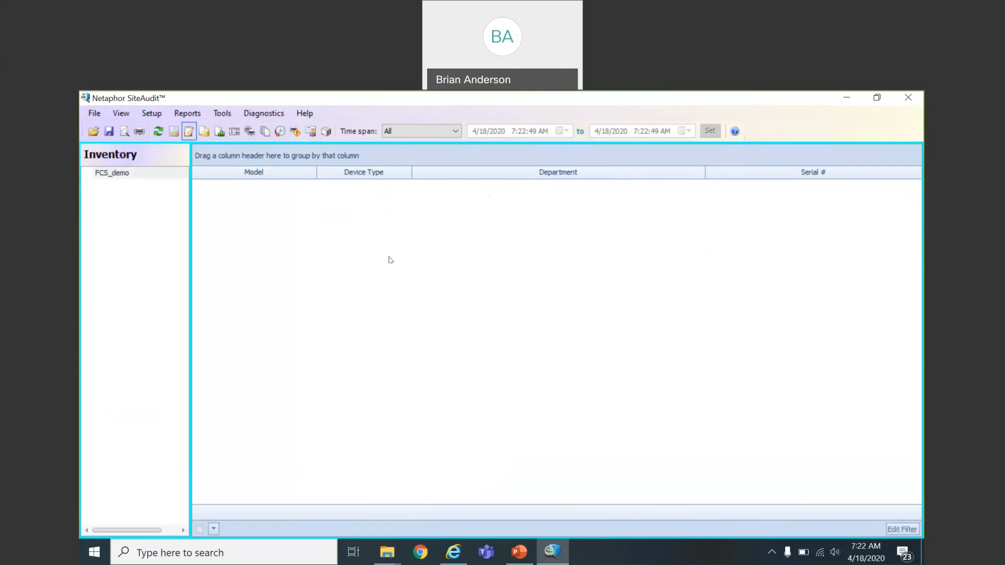
# Step: Switch the database connection's authentication to Windows Authentication and apply it
pyautogui.click(152, 114)
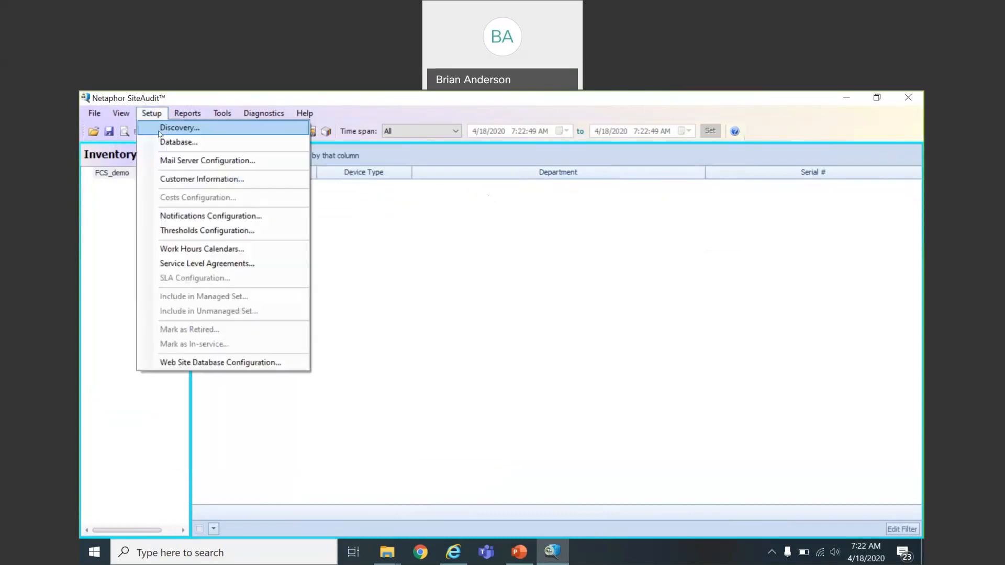
pyautogui.click(157, 143)
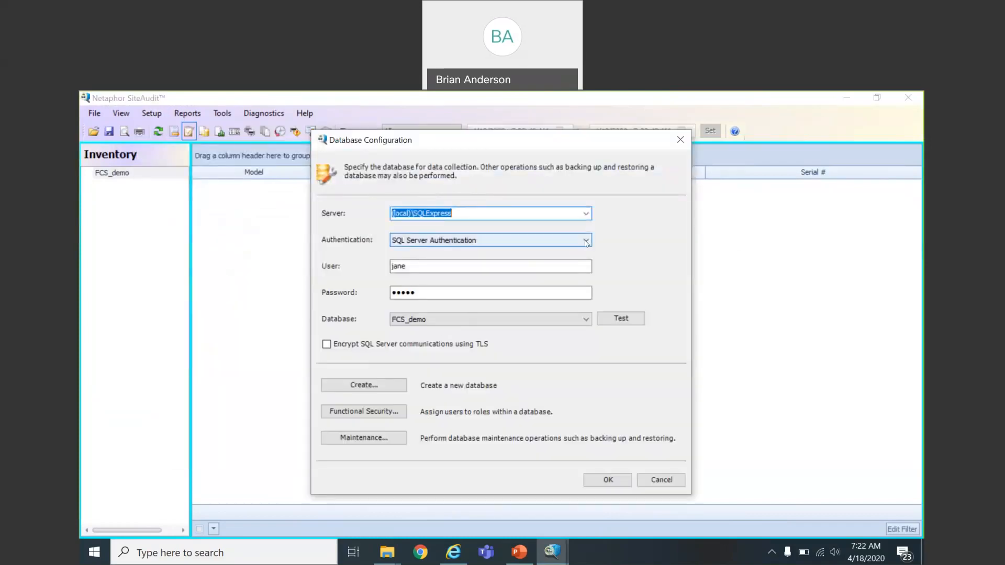
pyautogui.click(568, 240)
pyautogui.click(566, 253)
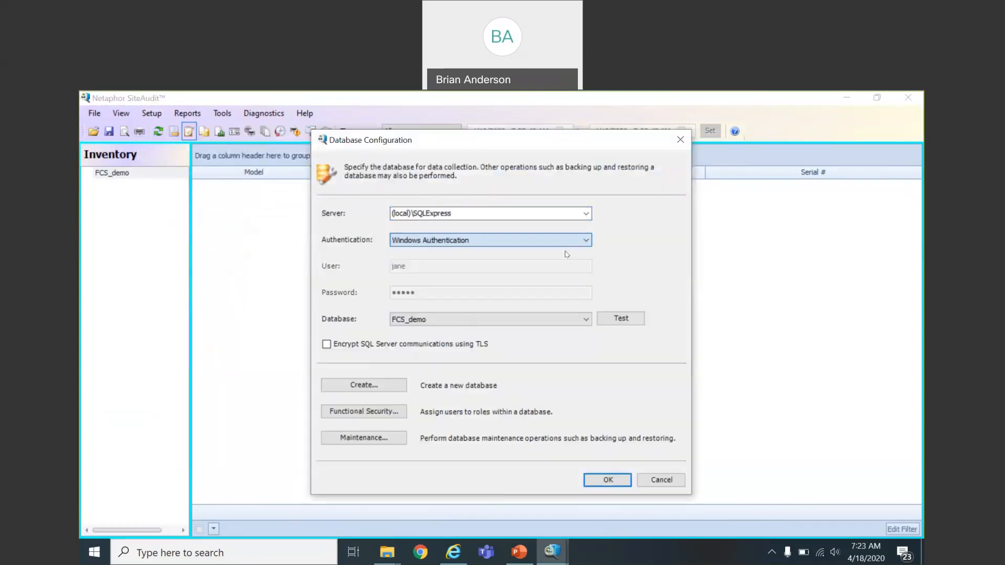
pyautogui.click(608, 481)
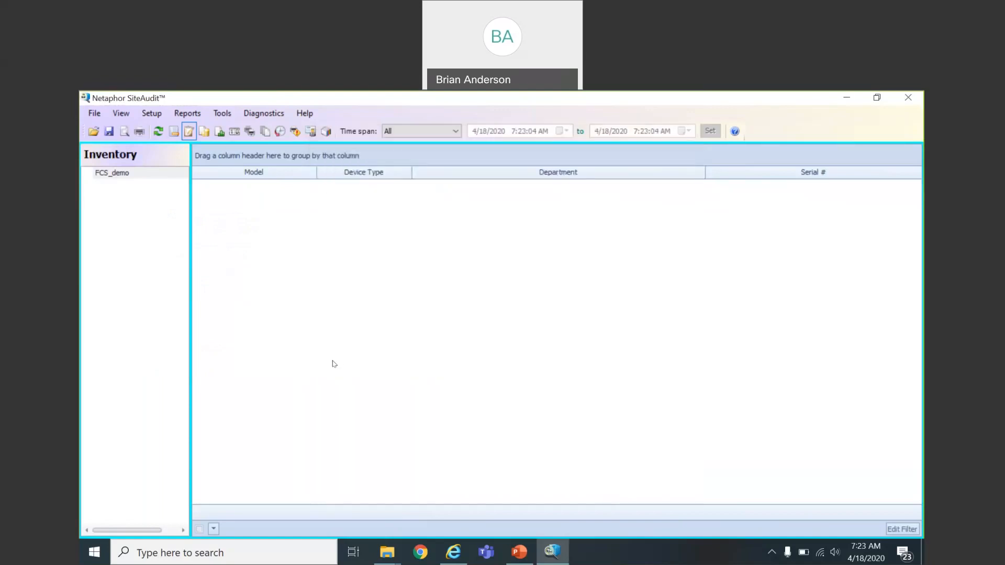
# Step: Choose the Manchester City (Demo 2019_ToshKM) database and load its printer inventory
pyautogui.click(152, 114)
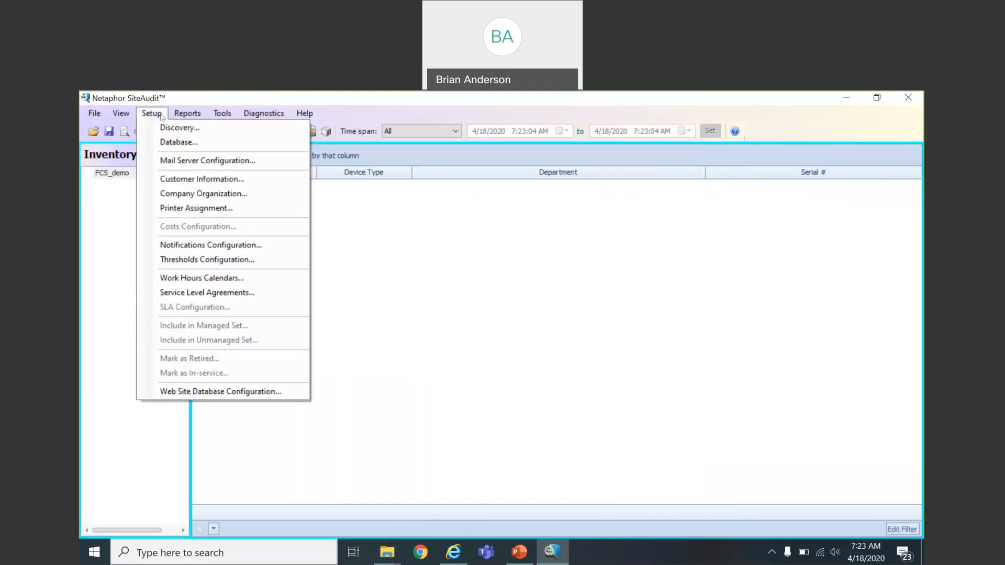
pyautogui.click(170, 142)
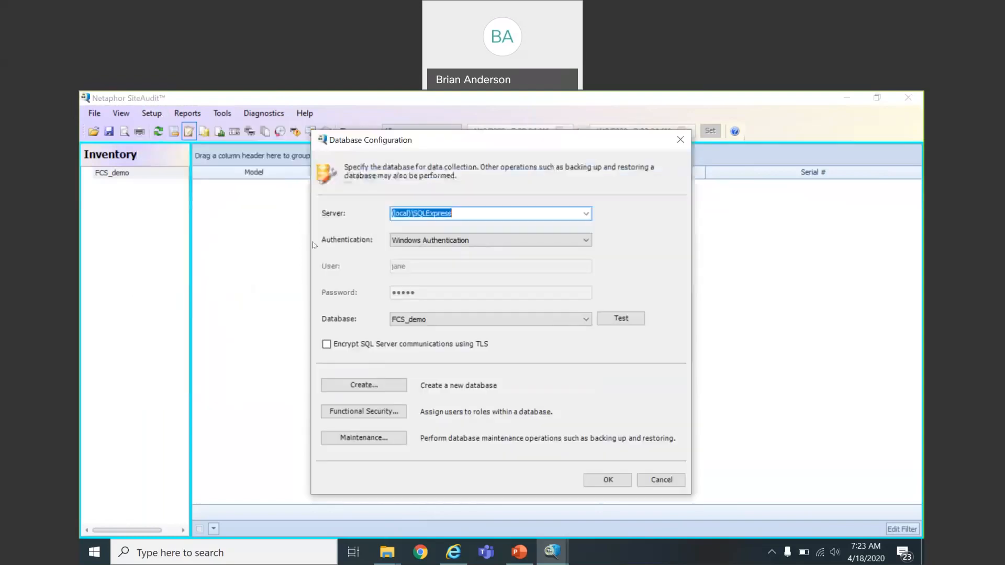
pyautogui.click(566, 320)
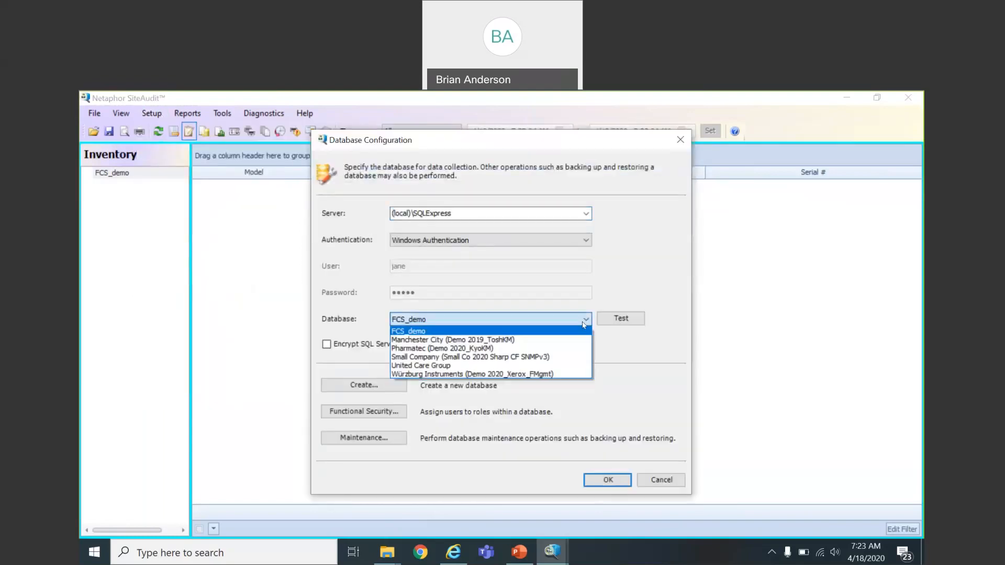
pyautogui.click(564, 341)
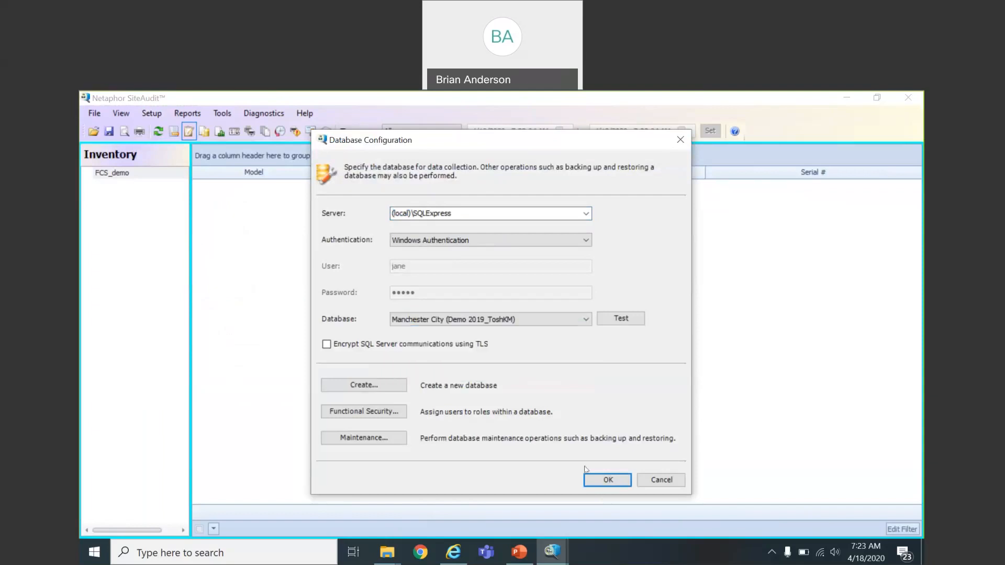
pyautogui.click(608, 480)
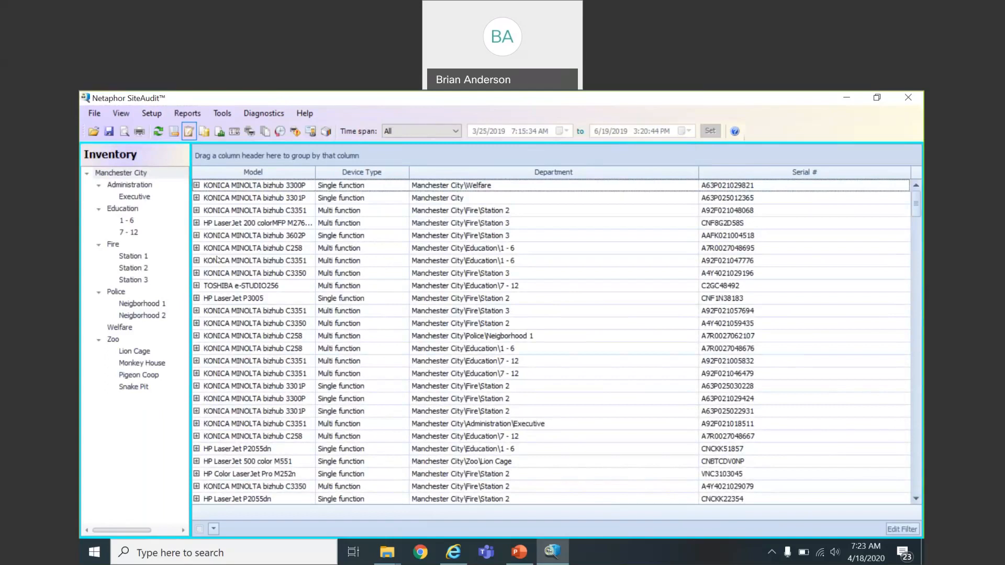
# Step: In Functional Security, add a new SQL user account with its username and password
pyautogui.click(151, 114)
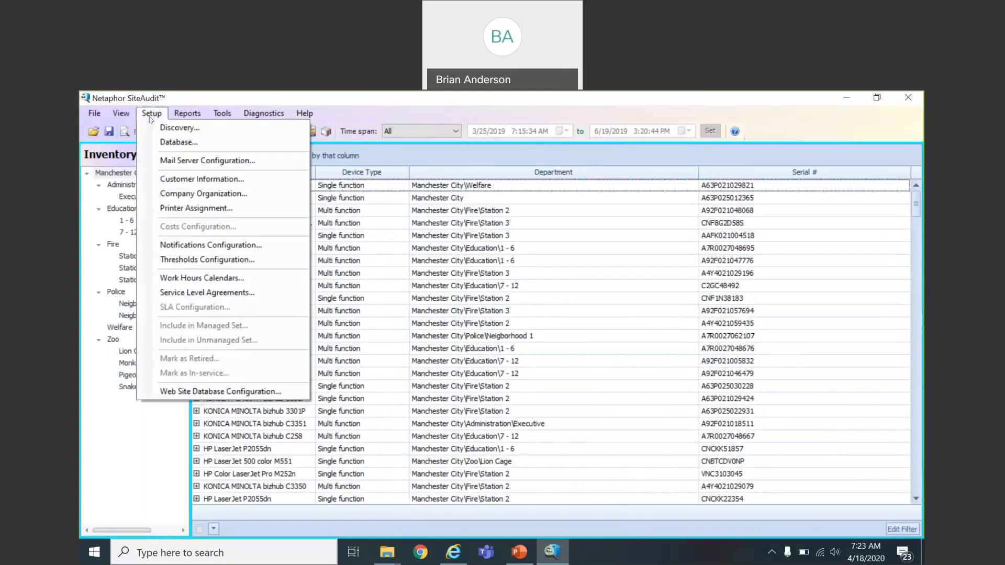
pyautogui.click(175, 142)
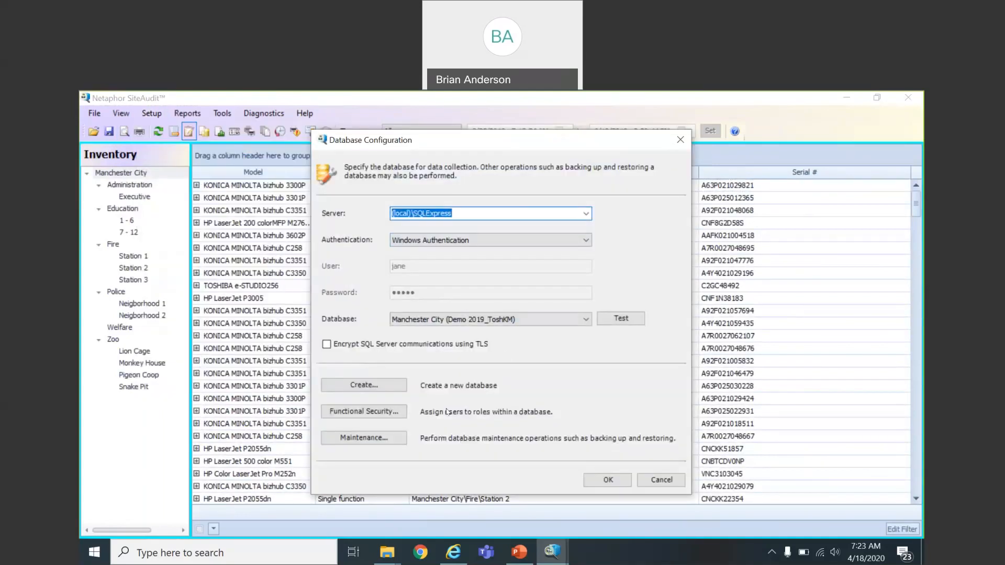
pyautogui.click(396, 417)
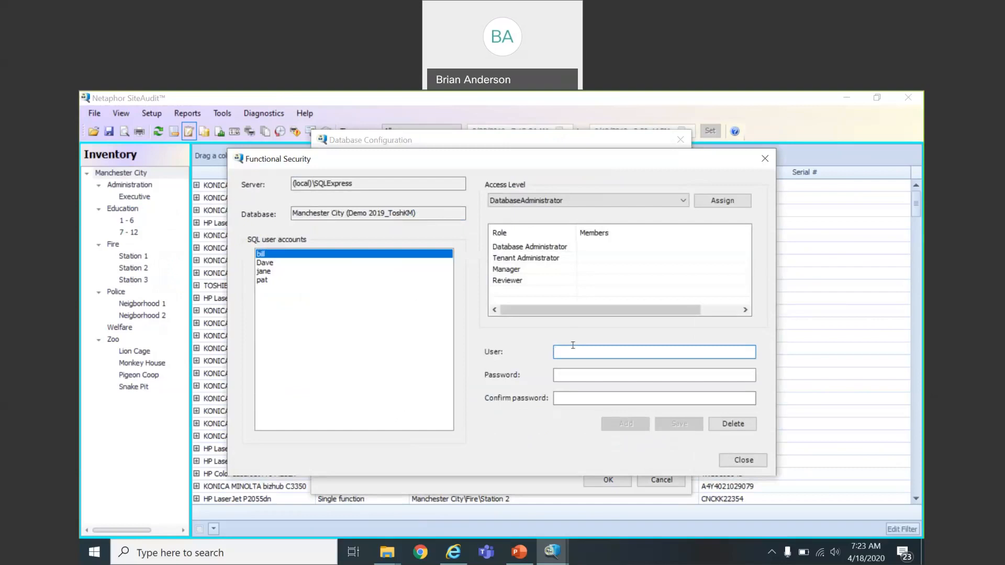
pyautogui.press('Tab')
pyautogui.press('Tab')
pyautogui.click(625, 424)
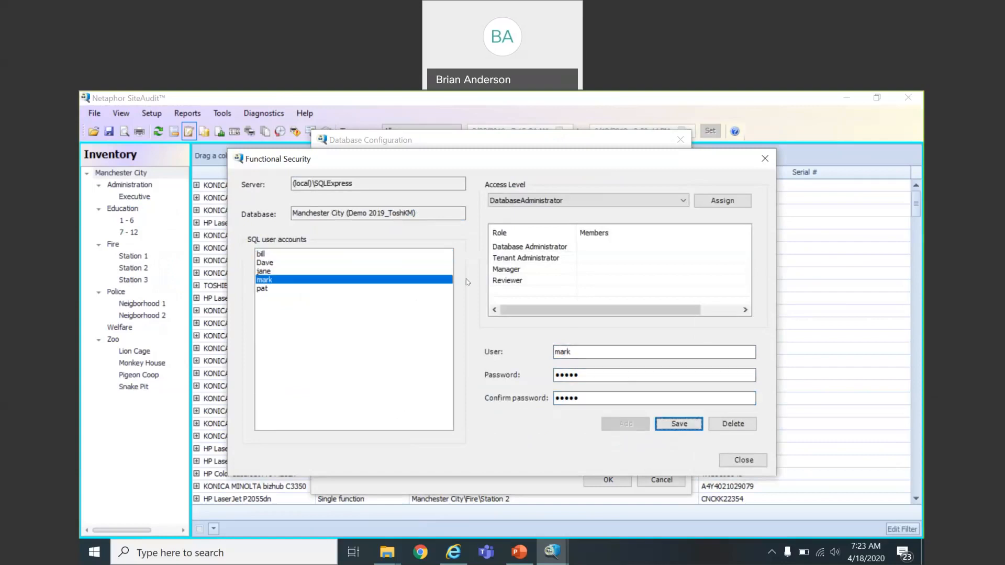
# Step: Assign the TenantAdministrator access level to the new user and confirm
pyautogui.click(684, 201)
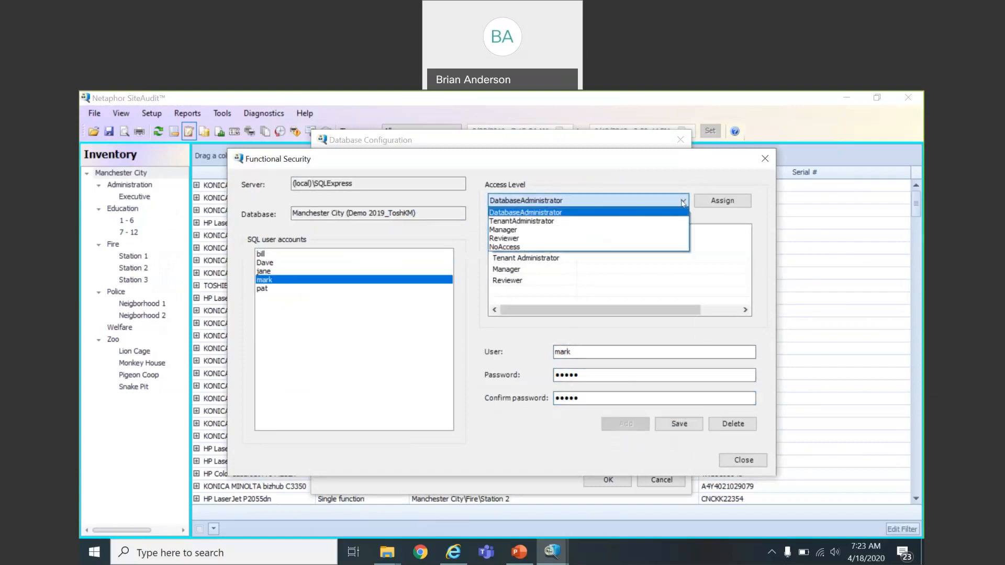
pyautogui.click(652, 221)
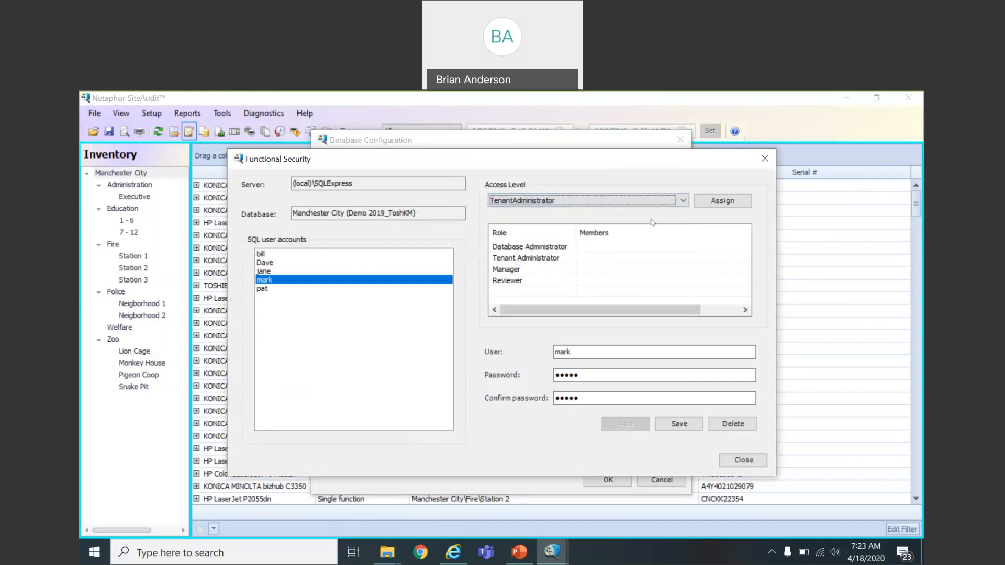
pyautogui.click(684, 202)
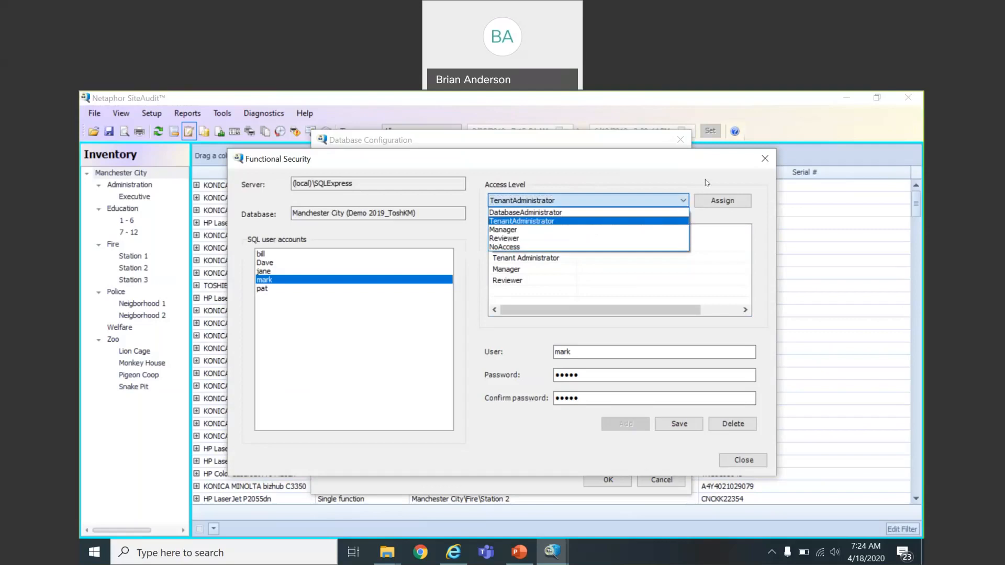
pyautogui.click(716, 202)
pyautogui.click(715, 203)
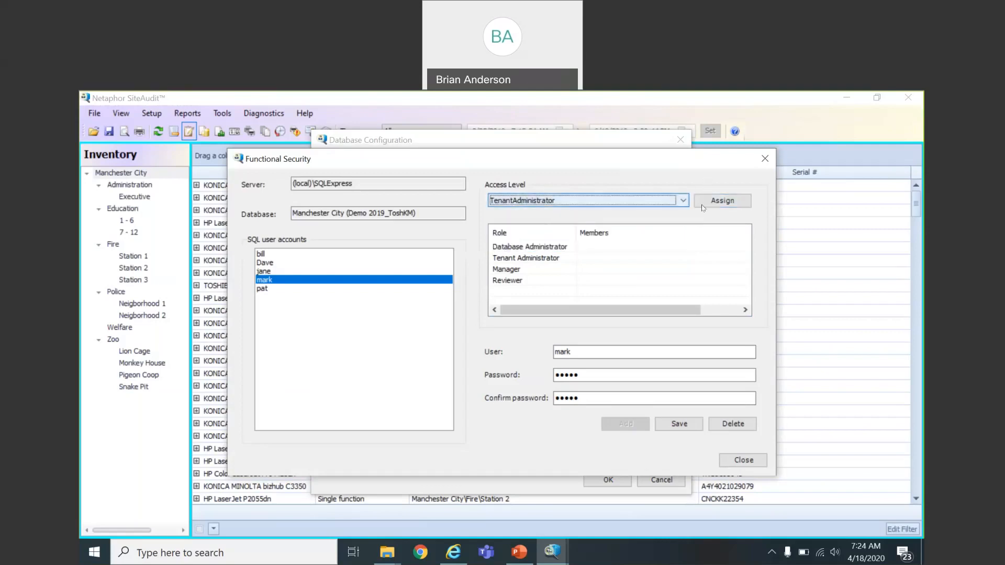
pyautogui.click(542, 368)
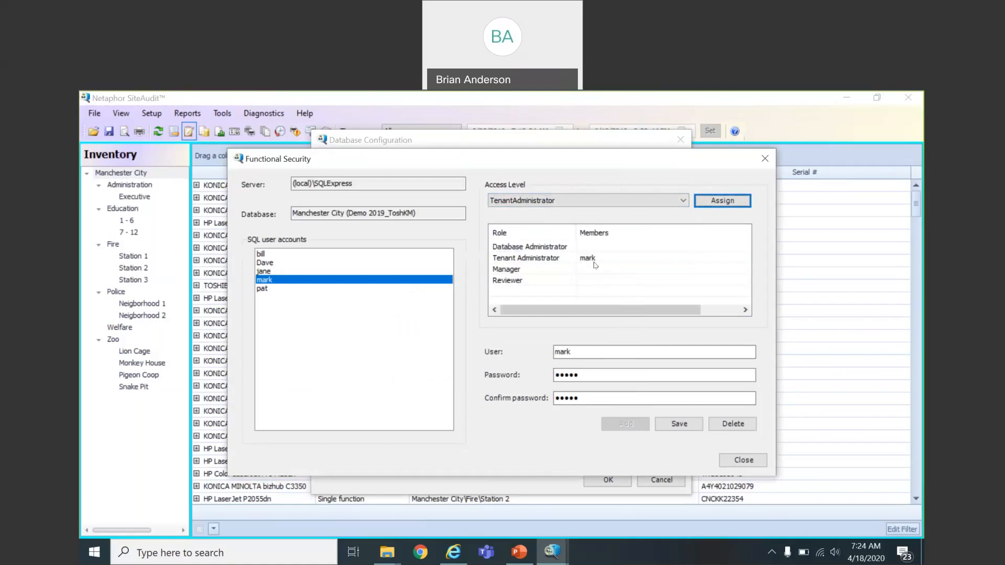
pyautogui.click(740, 460)
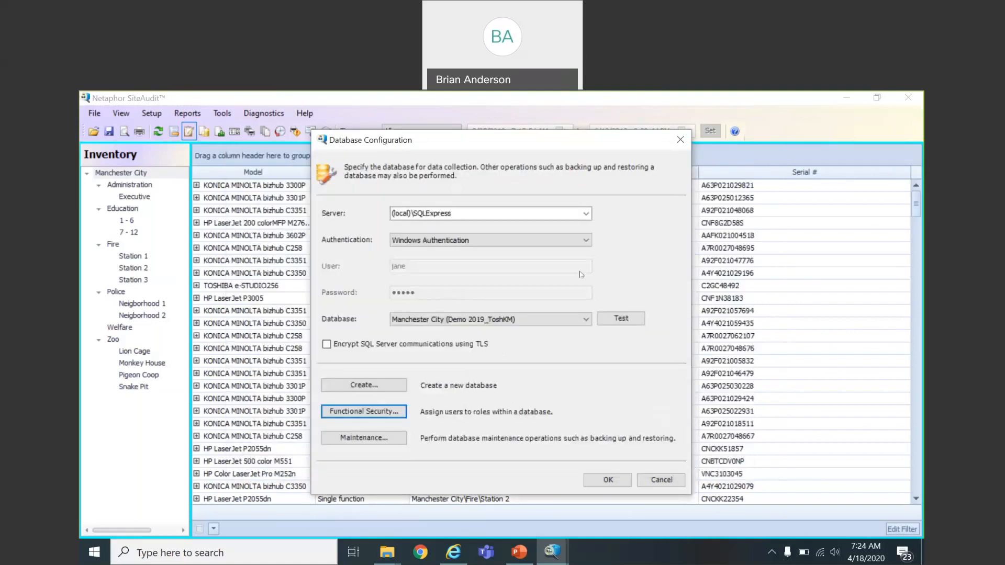
# Step: Reconnect using SQL Server Authentication with the new Tenant Administrator user's credentials
pyautogui.click(590, 240)
pyautogui.click(574, 260)
pyautogui.moveTo(414, 267); pyautogui.dragTo(379, 270)
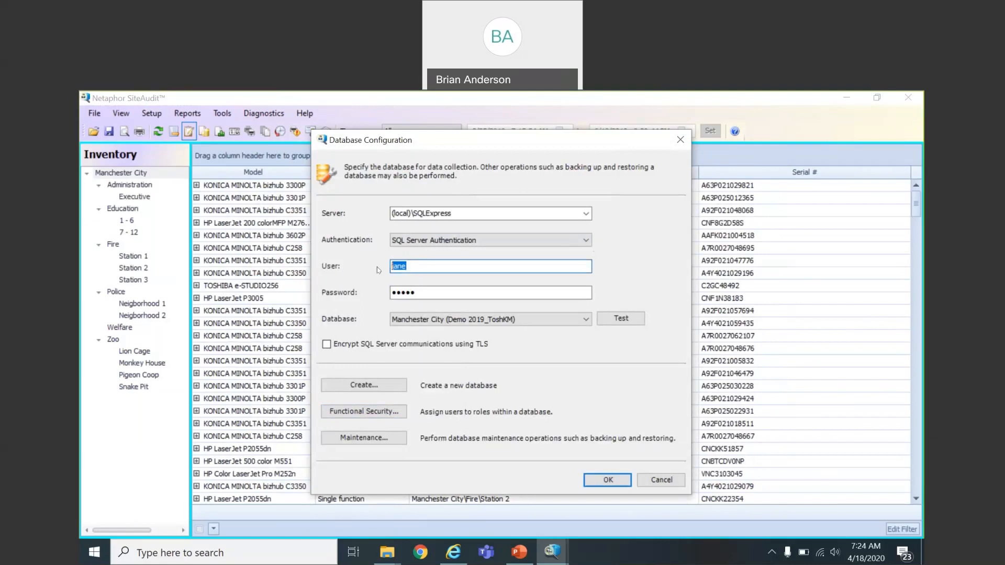
pyautogui.write('mark')
pyautogui.press('Tab')
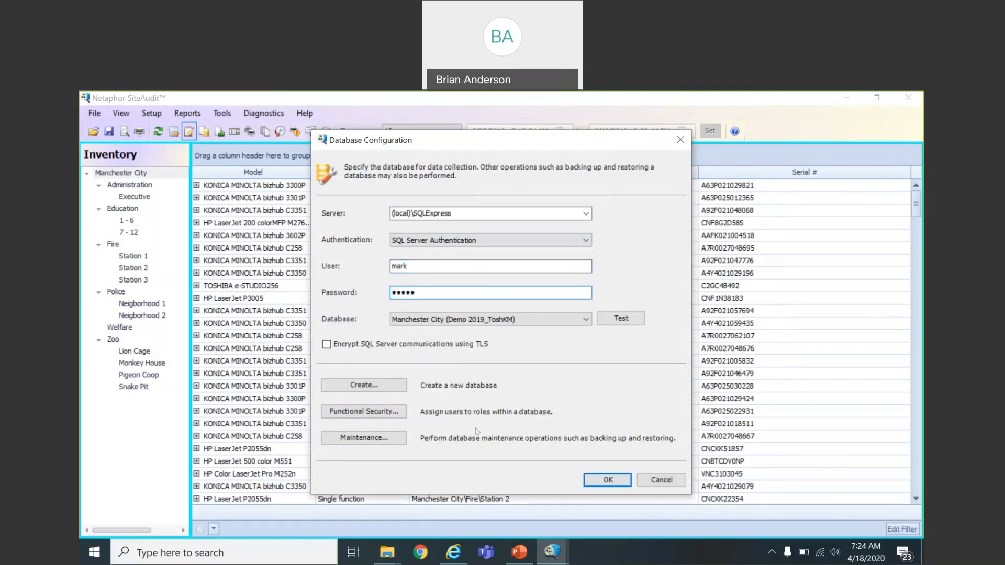
pyautogui.click(601, 482)
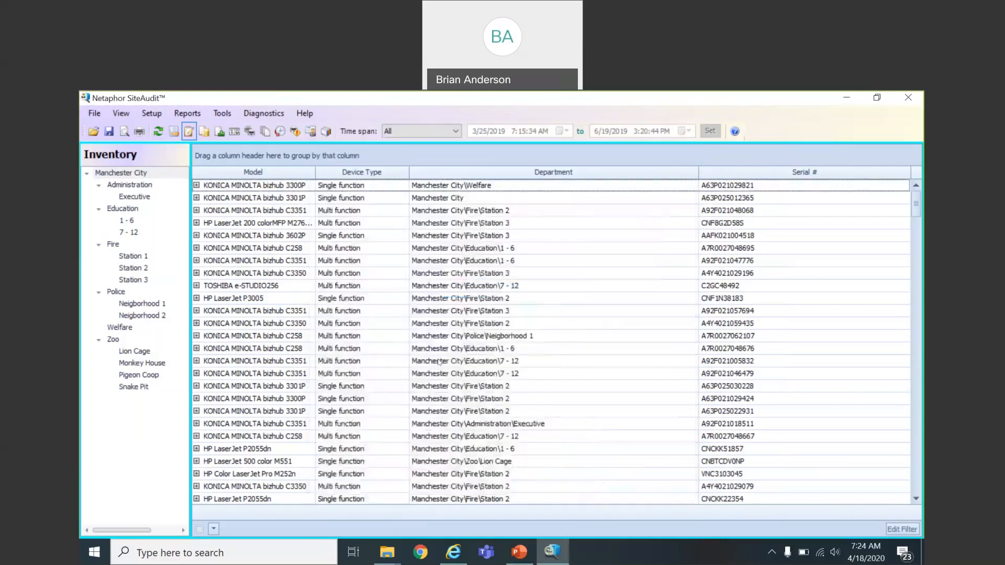
# Step: Open the Setup menu to check which items the Tenant Administrator can access
pyautogui.click(152, 114)
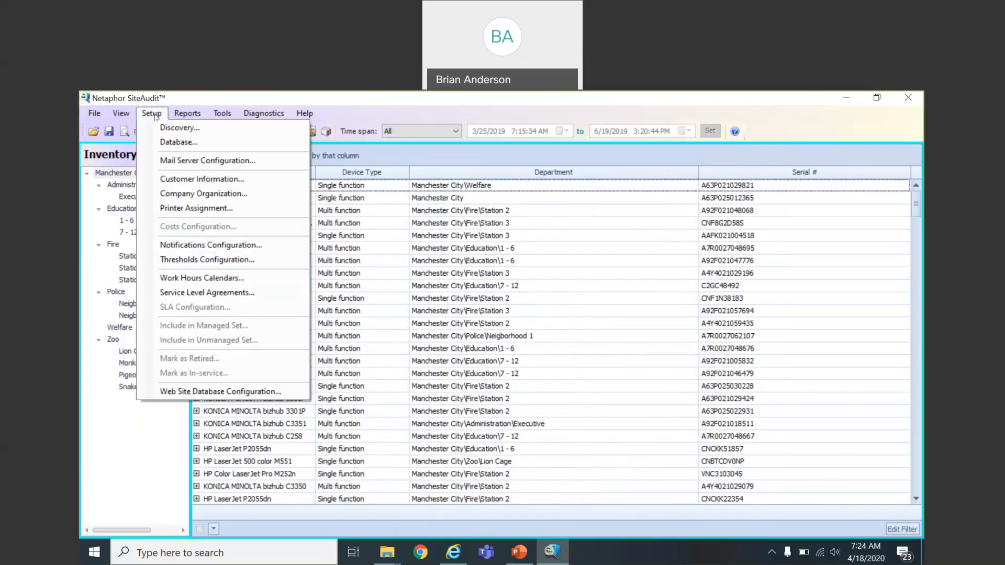
pyautogui.click(155, 115)
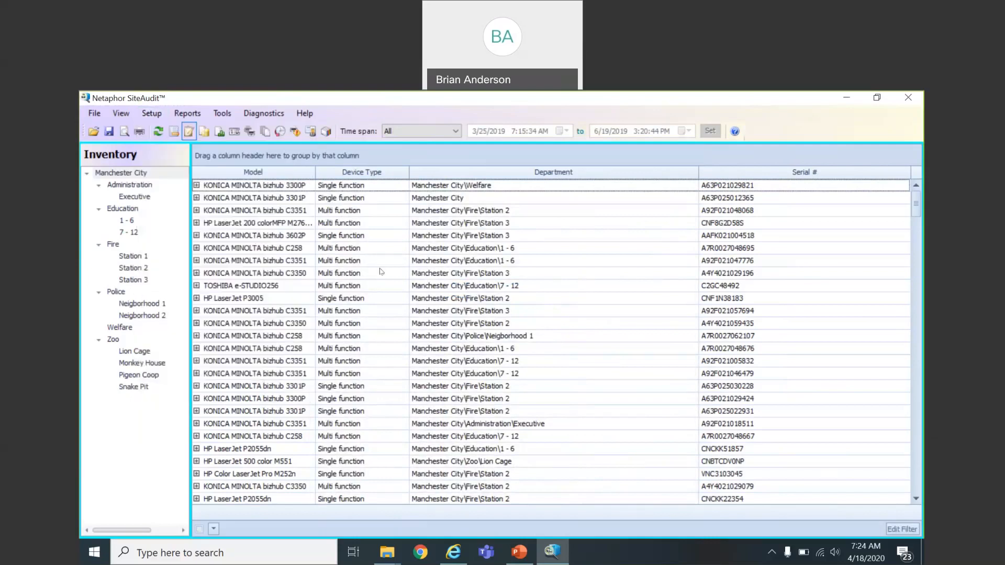
pyautogui.click(158, 115)
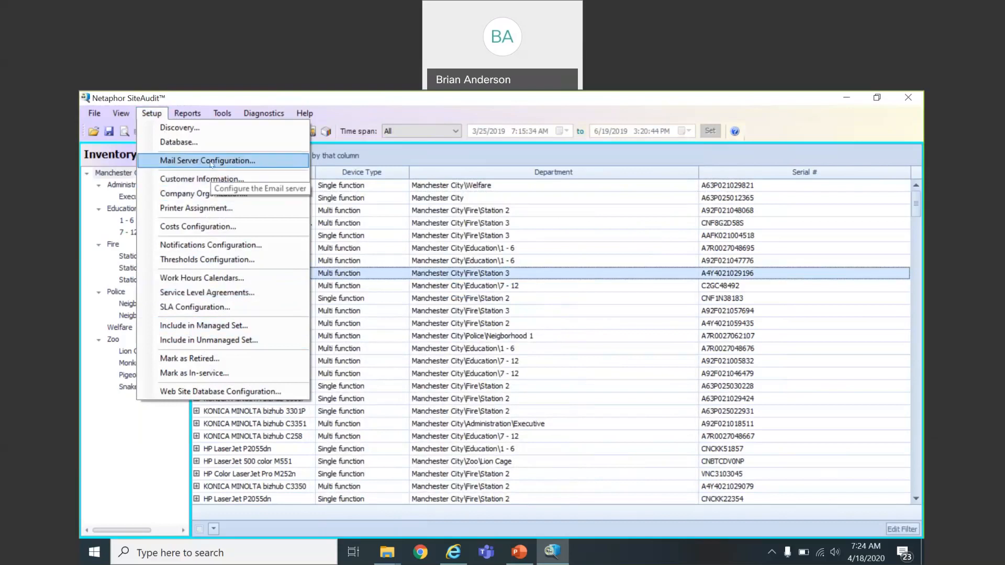
# Step: Inspect the Reports, Tools and Help menus available to the Tenant Administrator
pyautogui.moveTo(186, 118)
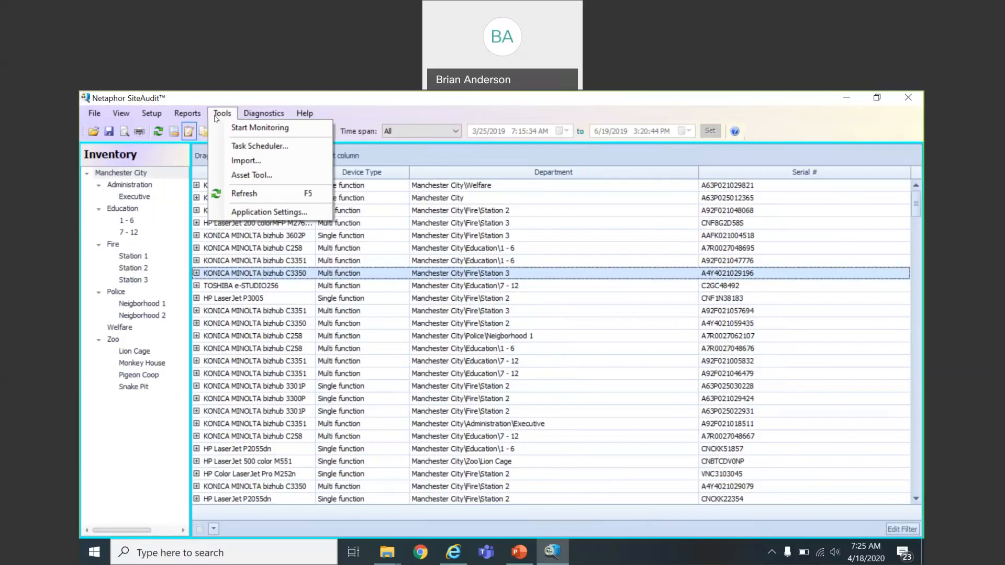
pyautogui.moveTo(305, 114)
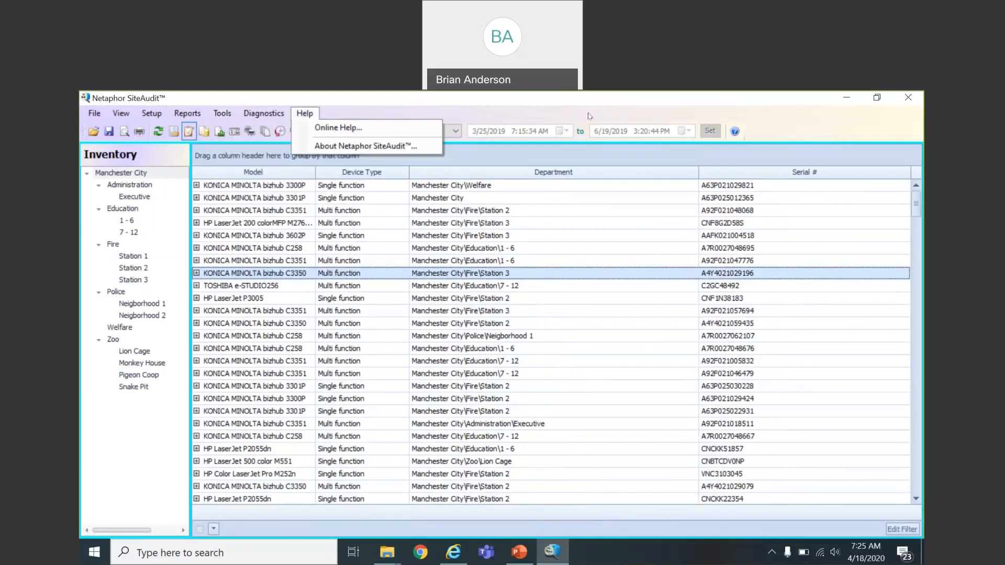